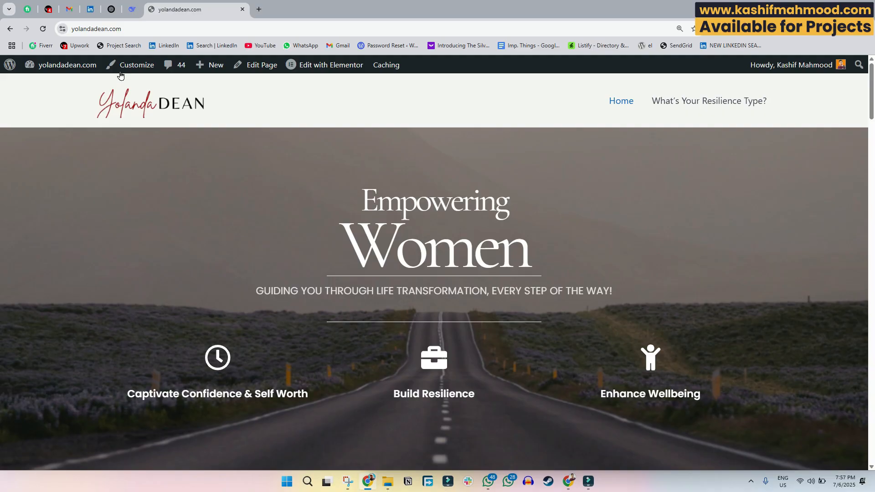
- Open the site's WordPress admin dashboard and go to the page for adding a new plugin
mouse_move(68, 67)
click(51, 87)
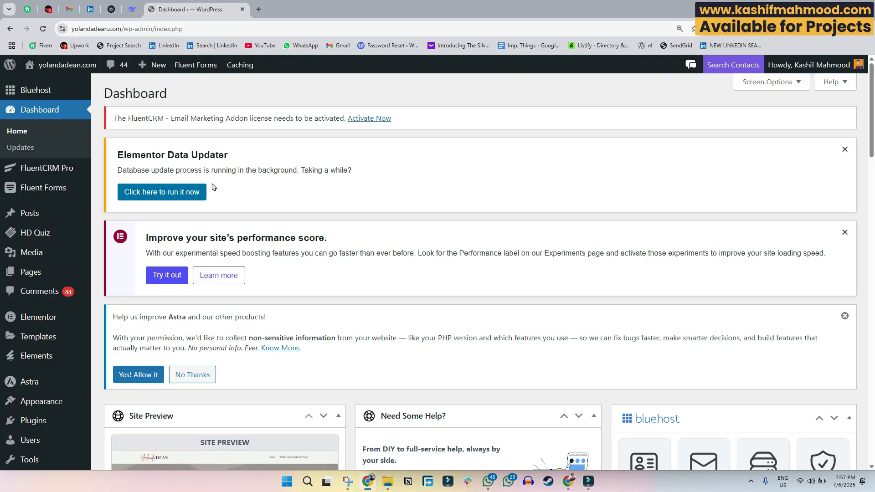
mouse_move(62, 421)
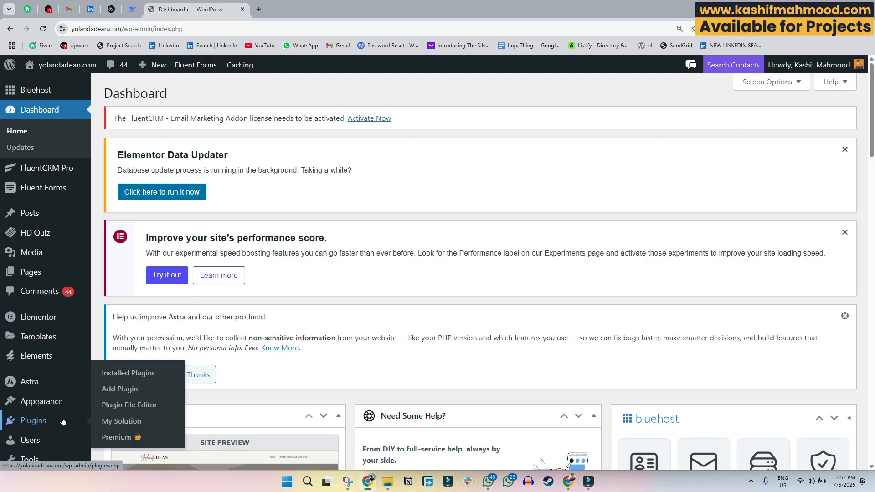
click(122, 390)
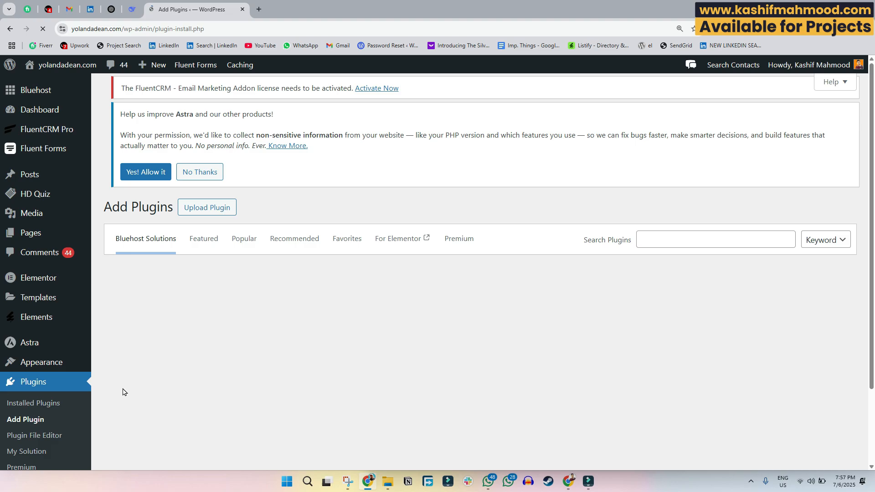
- Search the plugin directory for woocommerce, then install and activate the WooCommerce plugin by Automattic
click(669, 251)
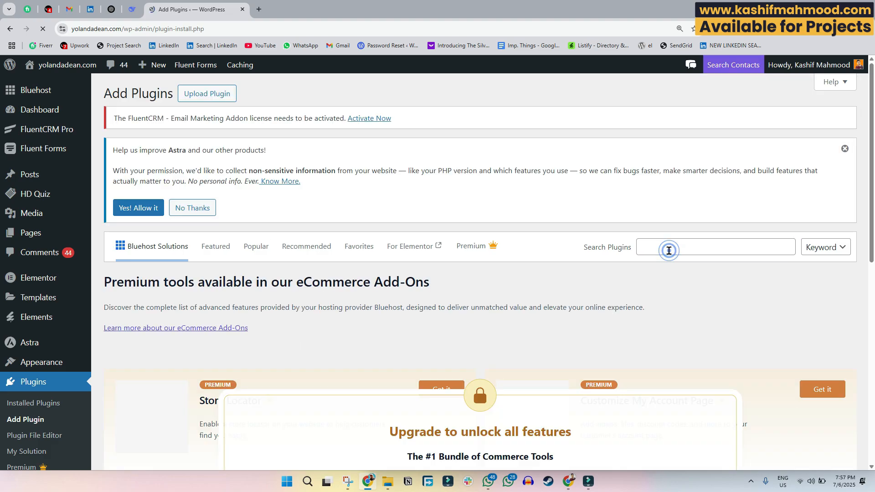
text(woo)
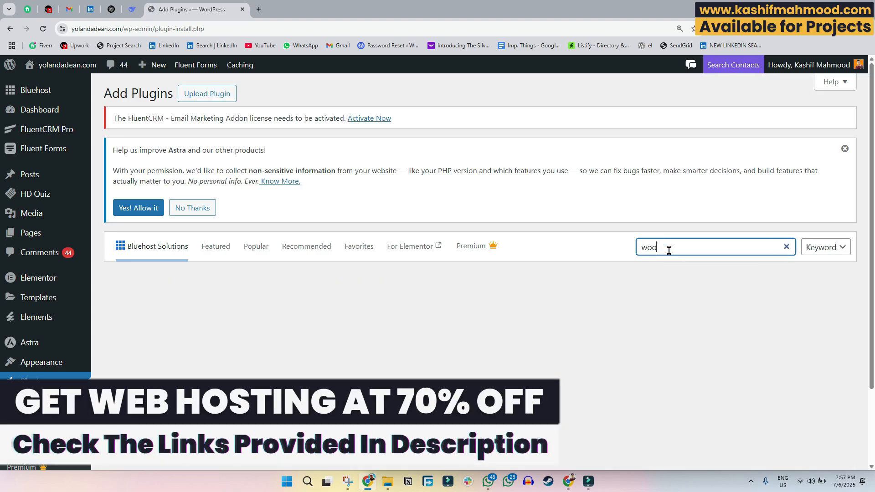
text(commerce)
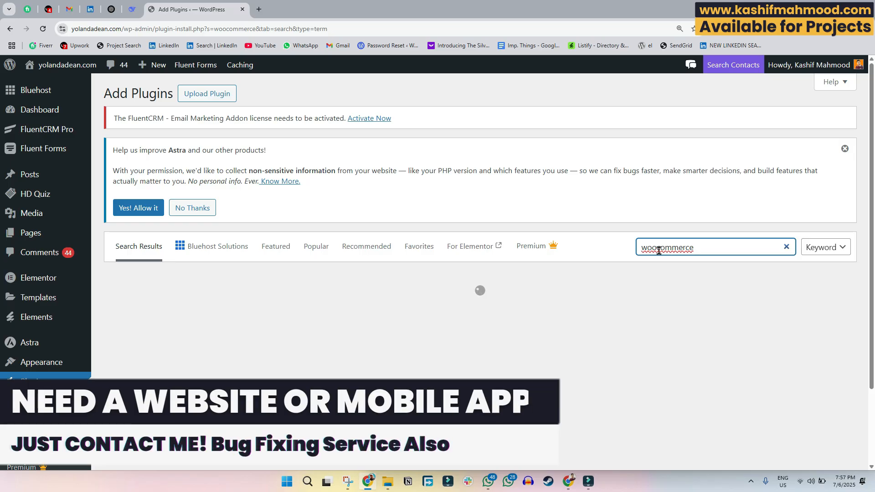
click(445, 314)
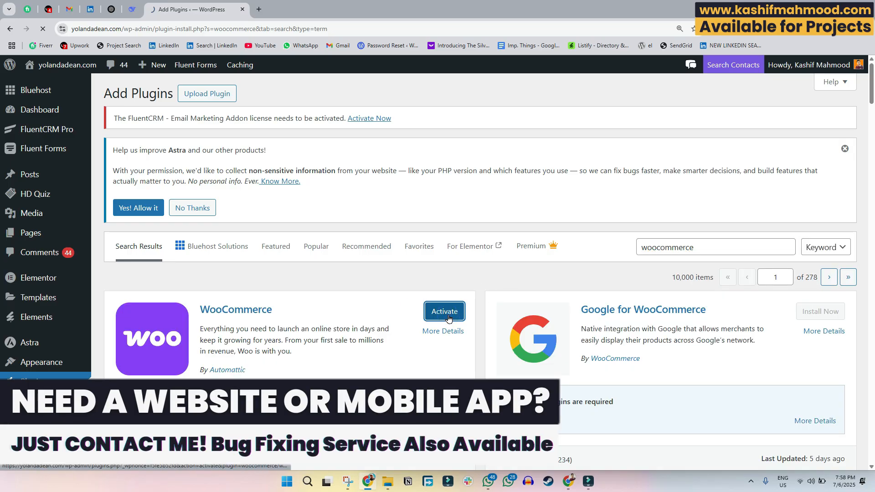
click(437, 312)
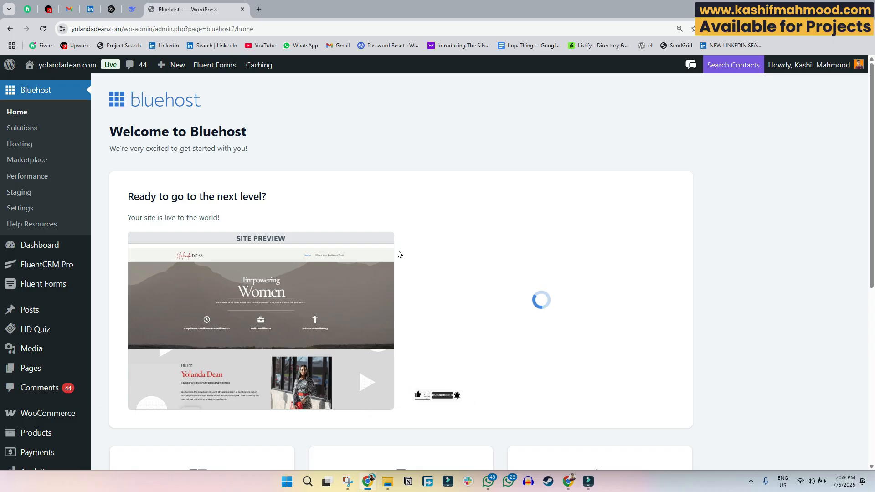
- Open the WooCommerce general settings and examine the store address, shipping location and default customer location options
mouse_move(71, 413)
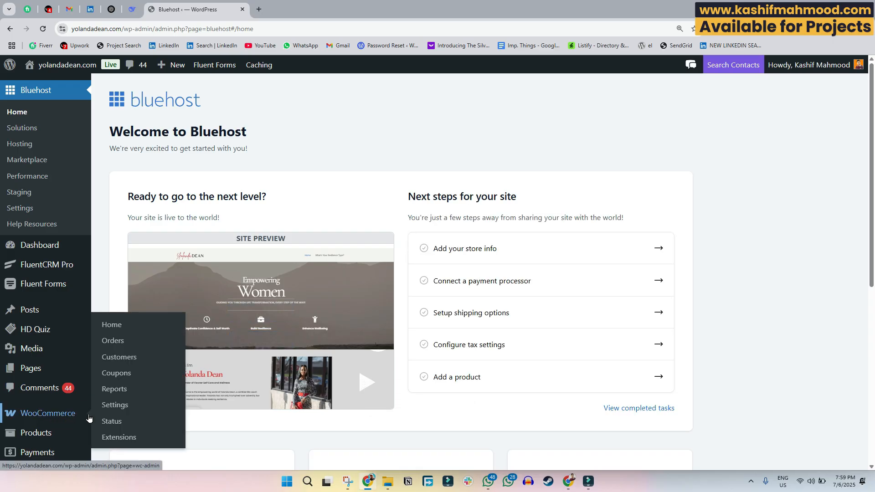
click(115, 407)
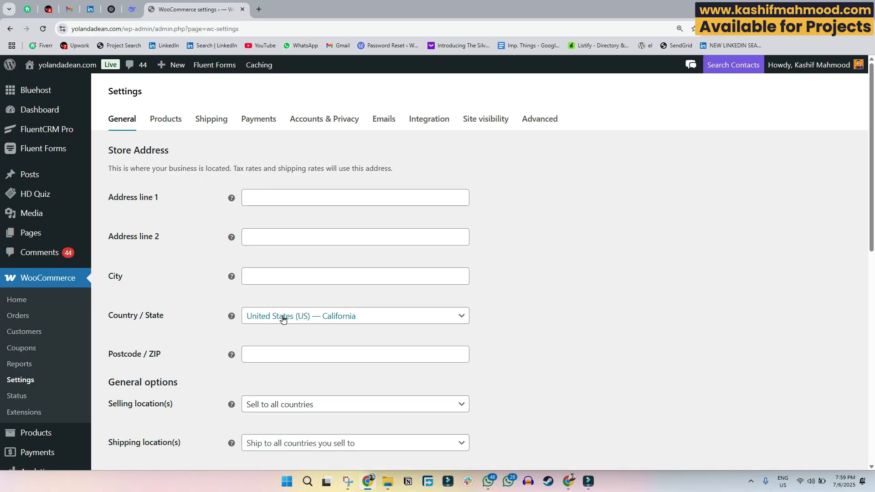
scroll(283, 319, down, 2)
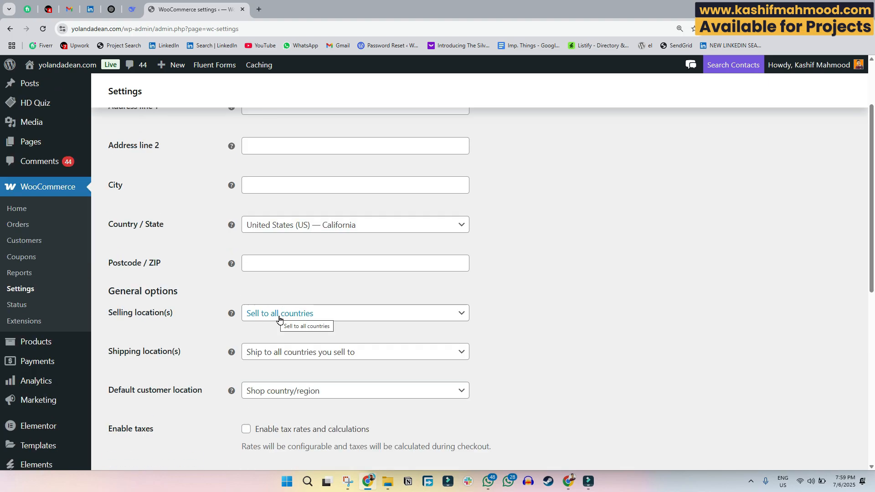
scroll(279, 320, down, 1)
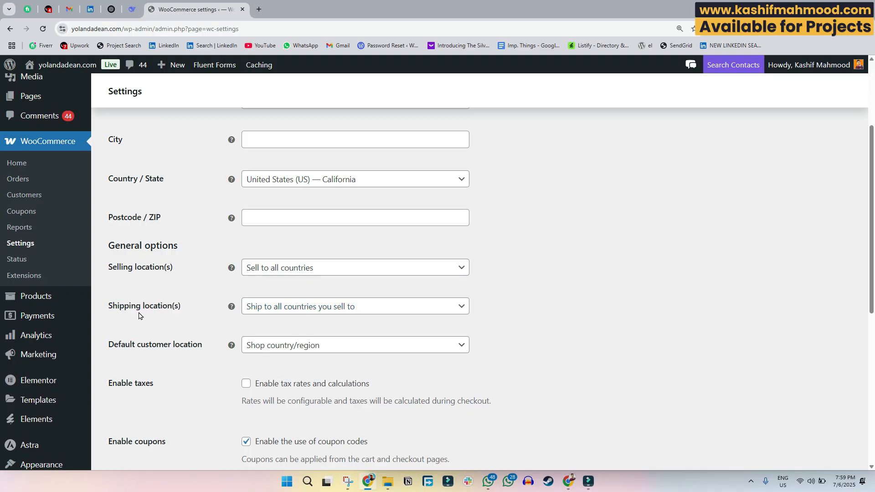
click(305, 313)
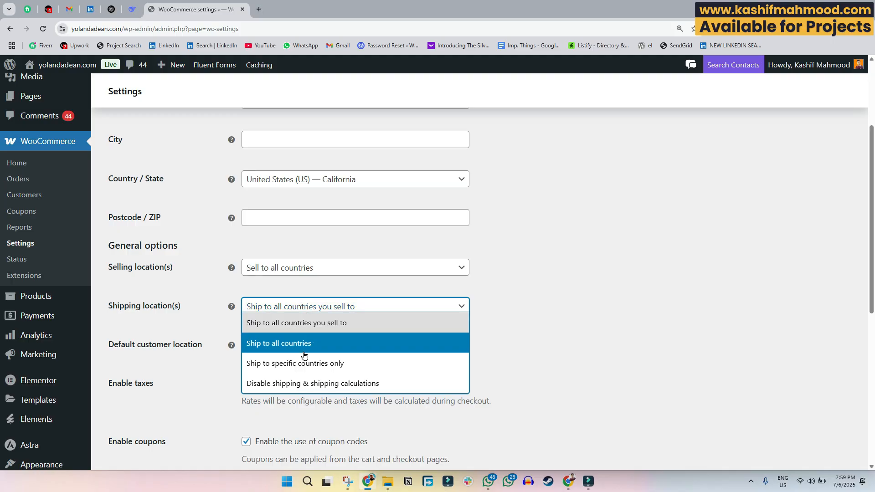
click(521, 365)
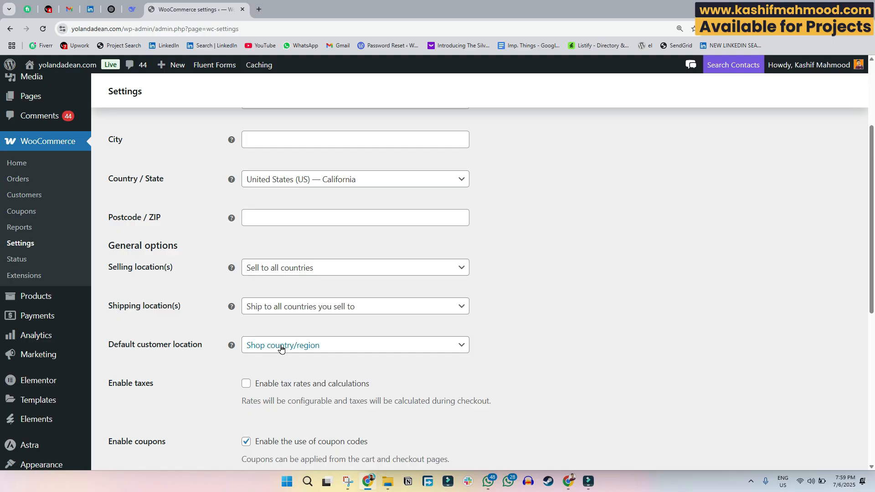
click(302, 348)
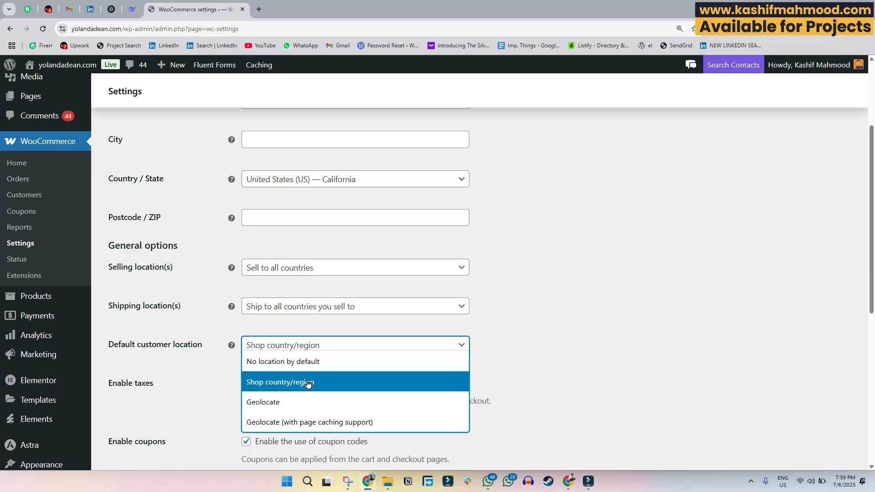
click(544, 360)
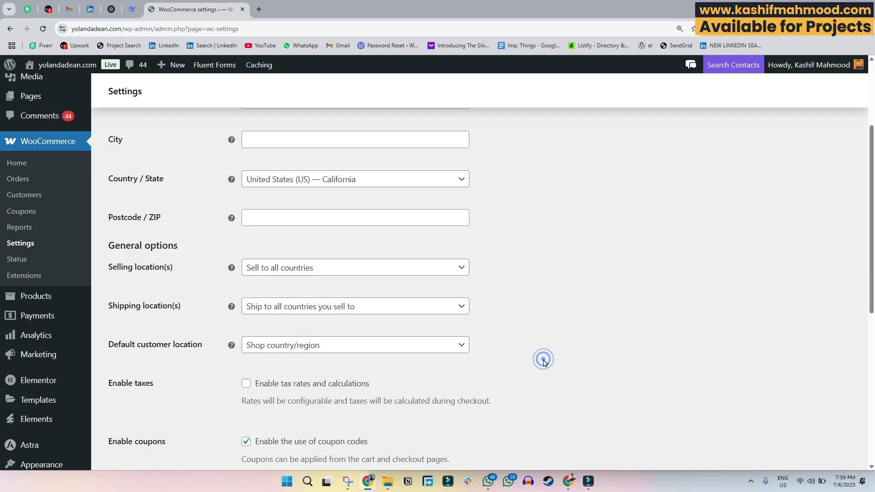
- Examine the tax, coupon and currency options in the general settings, including the list of available currencies
scroll(543, 360, down, 4)
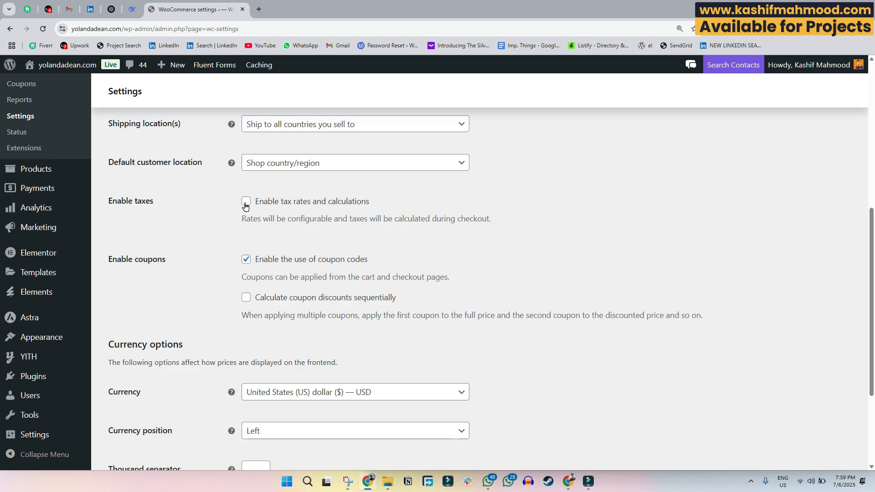
scroll(267, 301, down, 1)
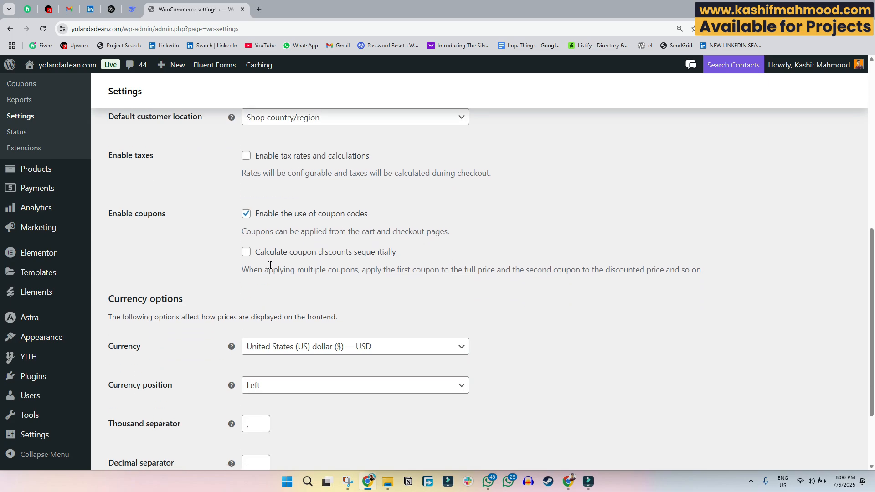
mouse_move(29, 228)
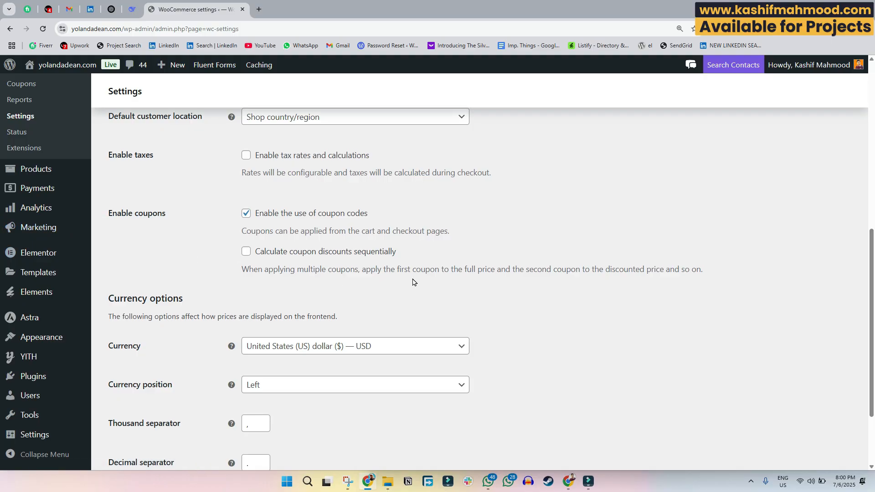
scroll(296, 256, down, 2)
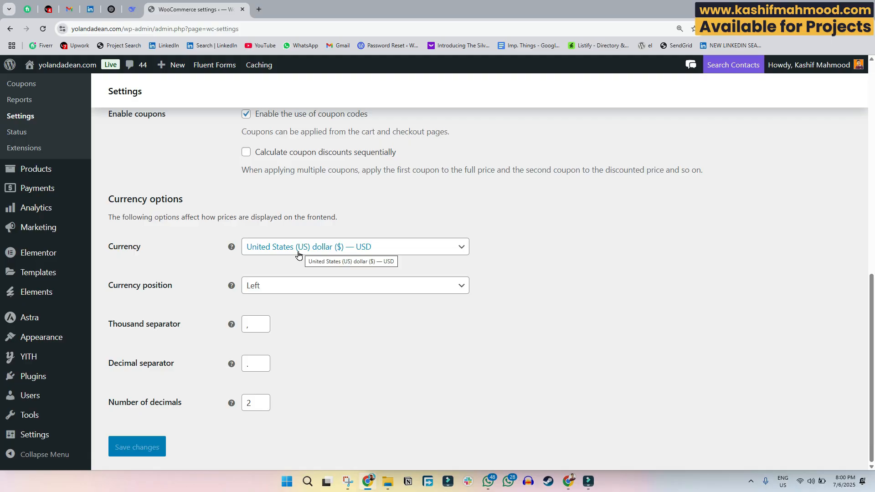
click(399, 250)
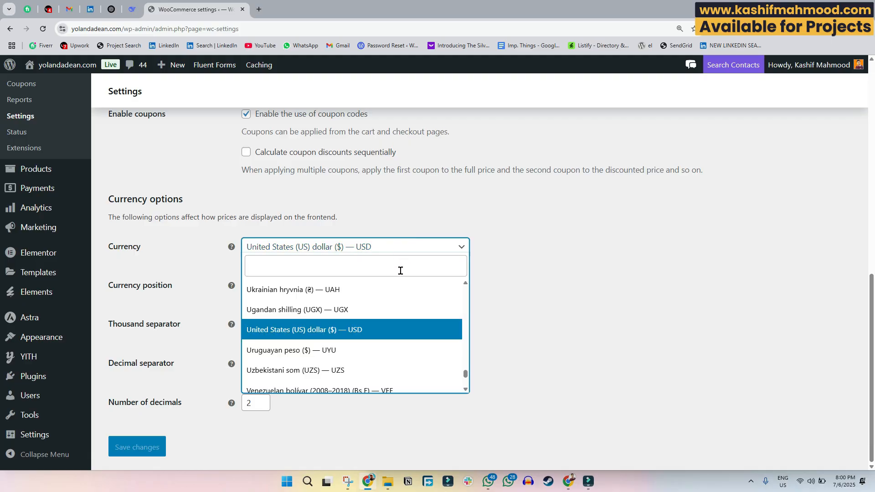
scroll(377, 312, down, 3)
scroll(378, 313, up, 2)
scroll(377, 314, up, 1)
click(483, 319)
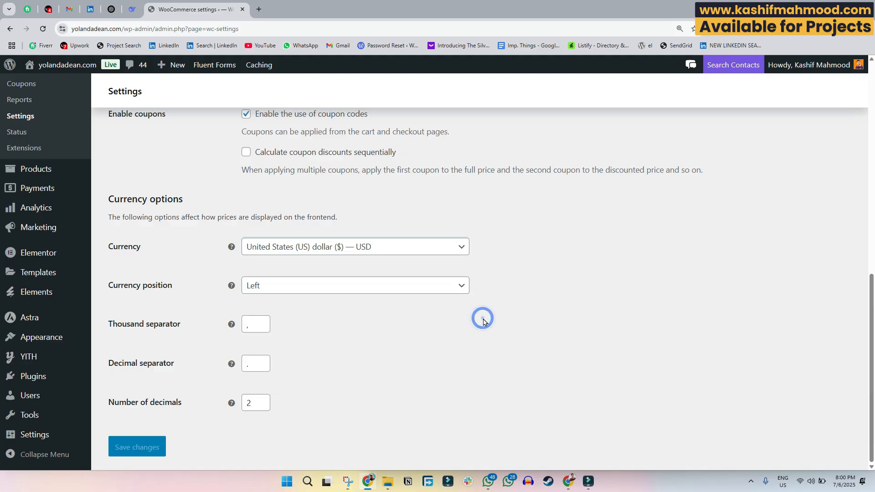
drag(872, 344, 830, 125)
- Disable product reviews in the WooCommerce product settings and save the changes
click(160, 122)
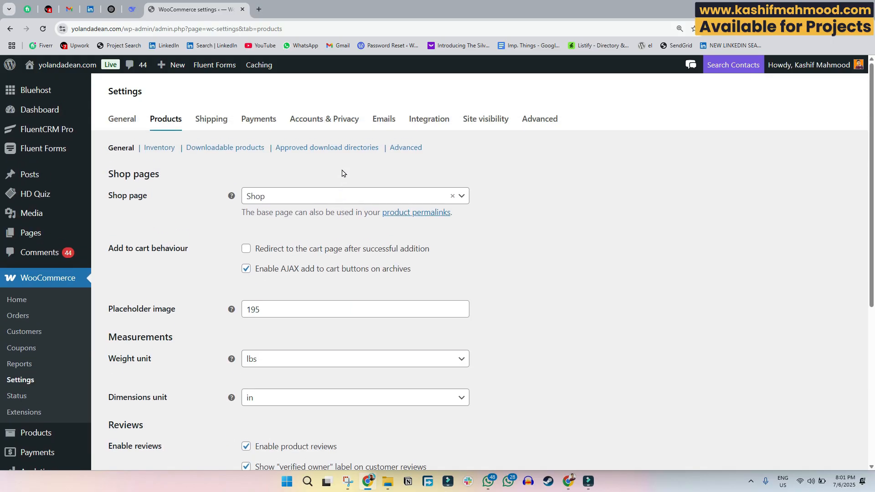
scroll(343, 173, down, 2)
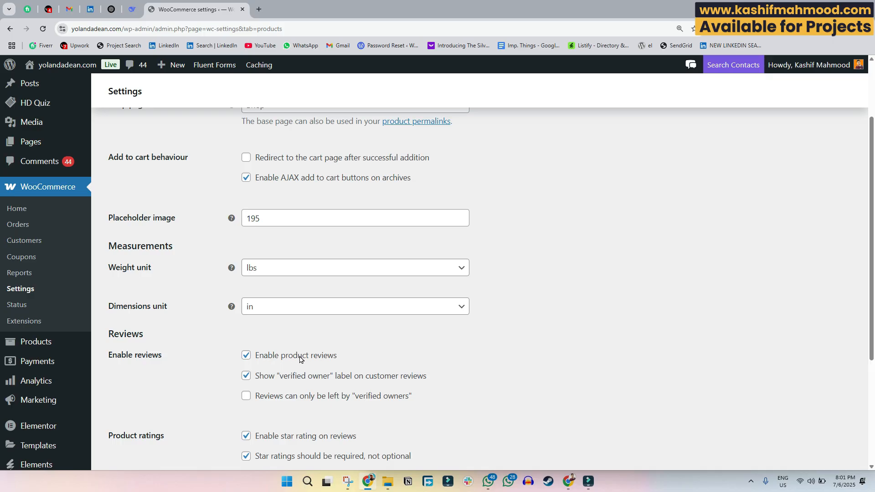
scroll(272, 362, down, 1)
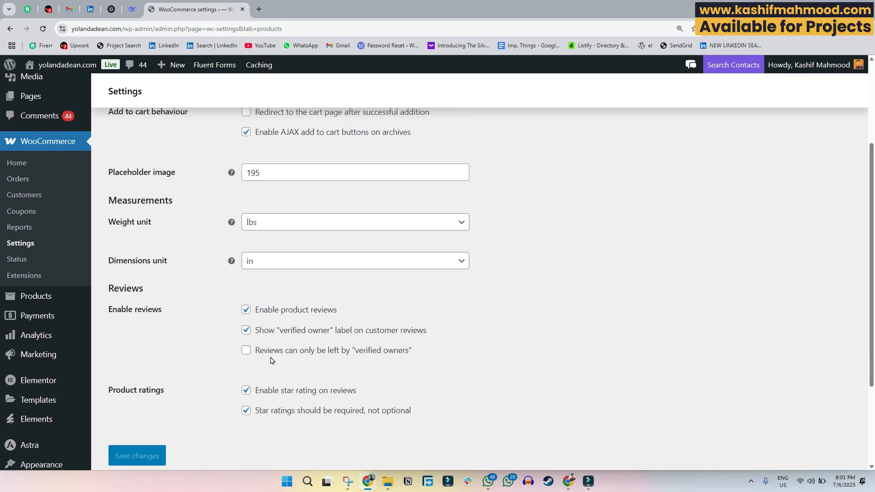
click(246, 311)
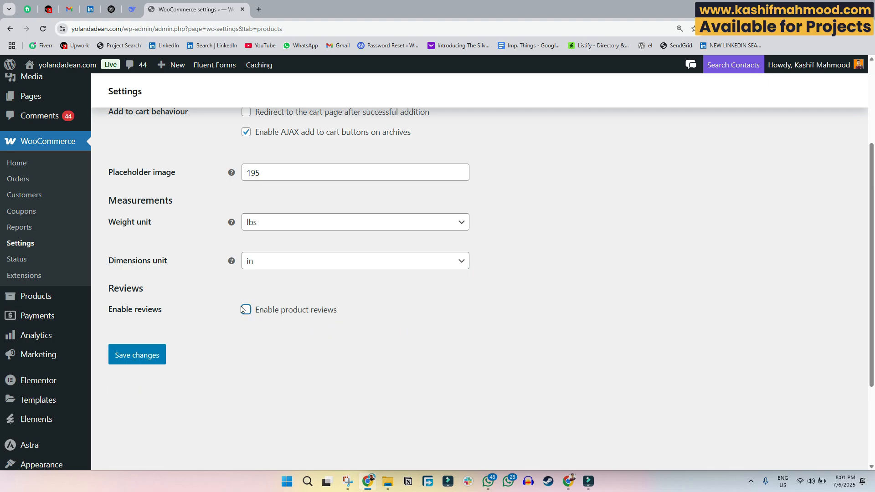
click(150, 355)
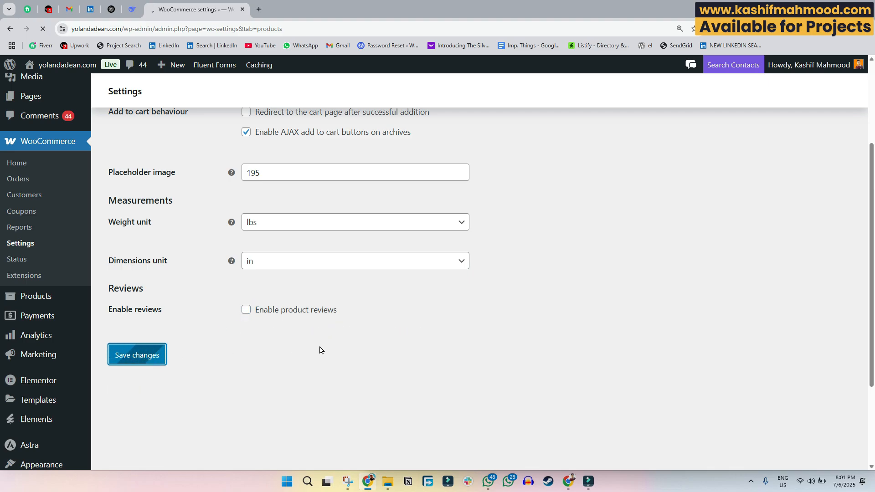
- Turn off stock management in the product inventory settings and save the changes
click(158, 149)
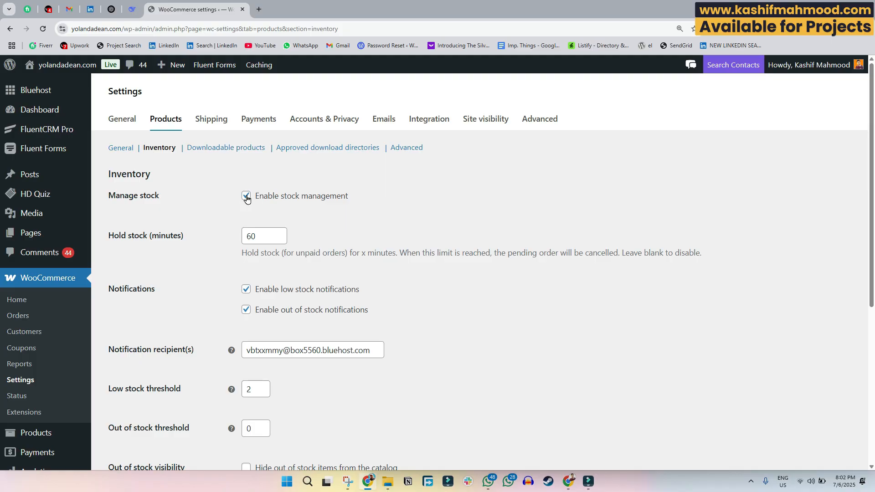
click(246, 197)
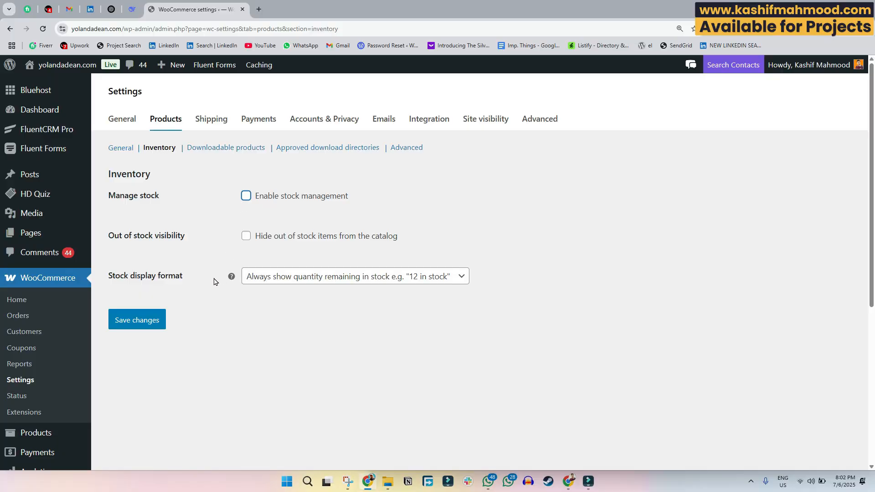
click(138, 319)
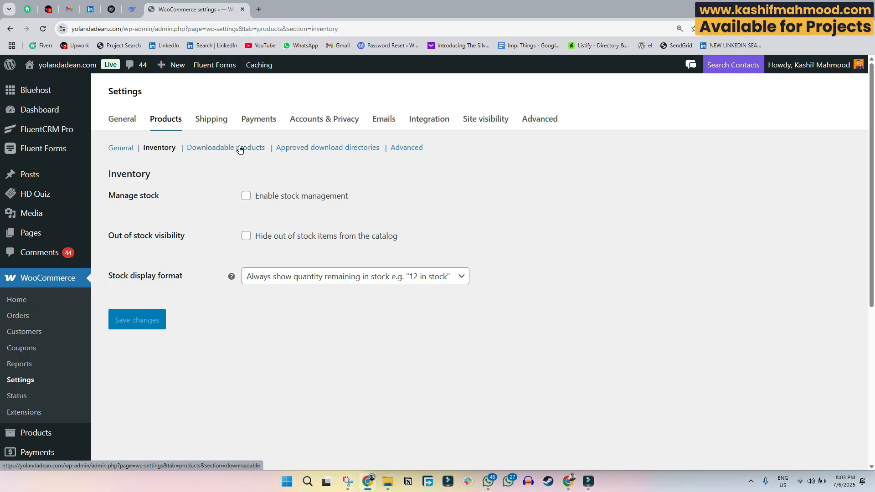
- Open the WooCommerce shipping settings and examine the shipping zones, including the Rest of the world zone
click(213, 124)
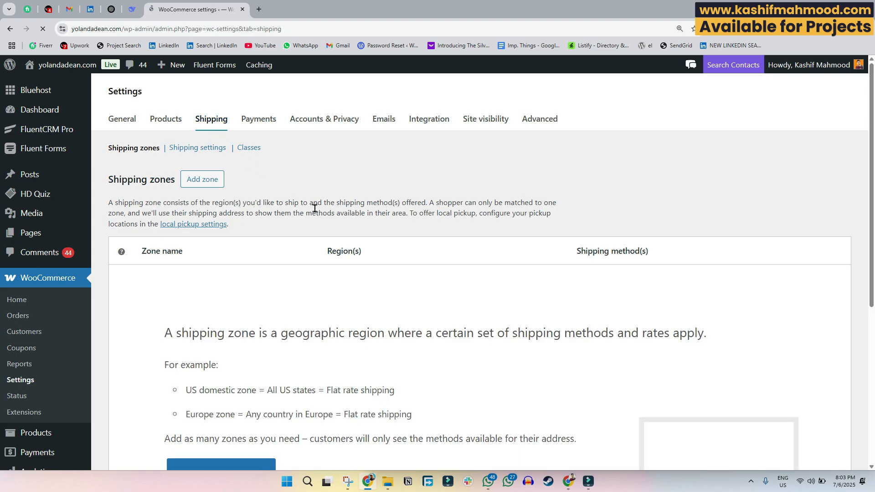
scroll(331, 233, down, 1)
scroll(331, 233, down, 5)
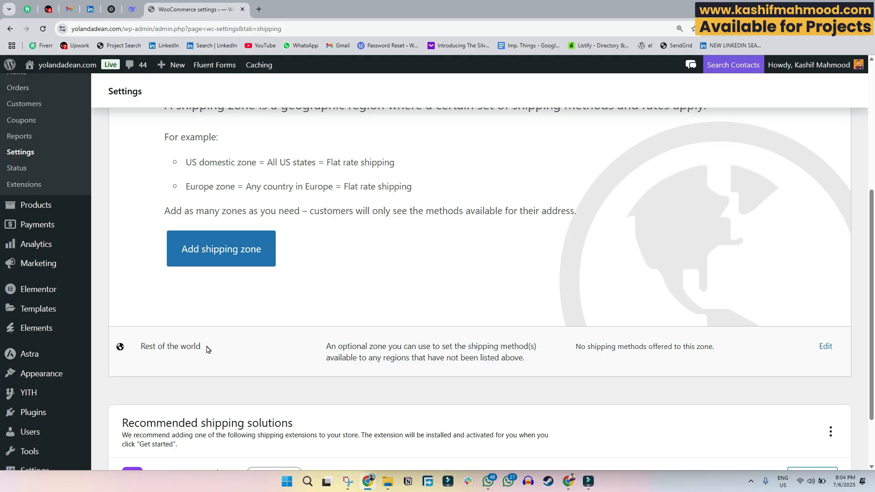
scroll(208, 337, up, 3)
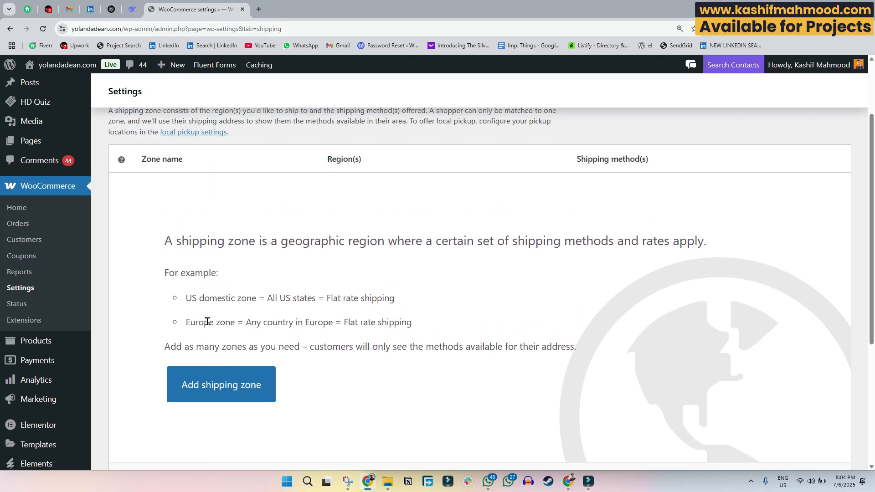
scroll(209, 321, down, 2)
drag(140, 392, 210, 395)
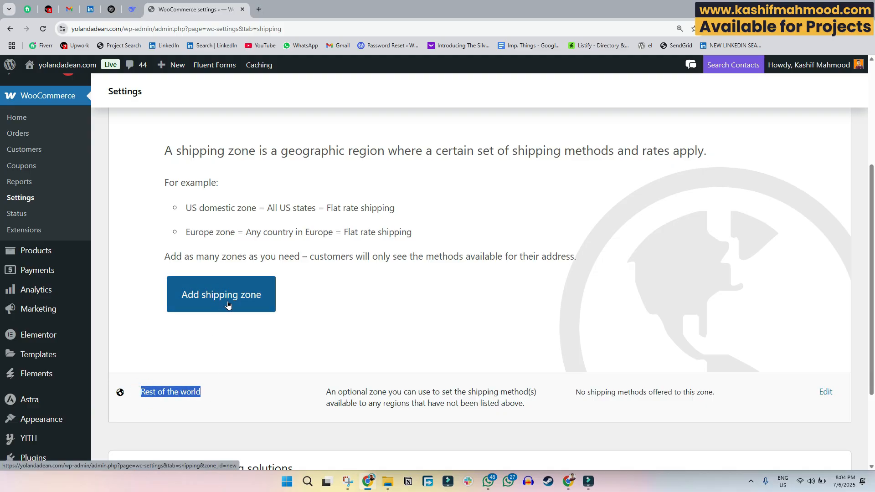
click(236, 391)
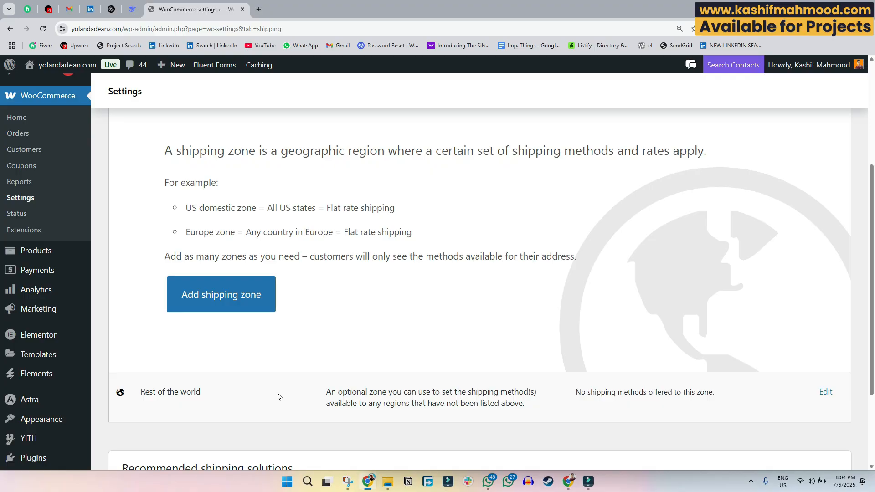
- Add a free shipping method with no requirement to the Rest of the world zone and save it
click(827, 396)
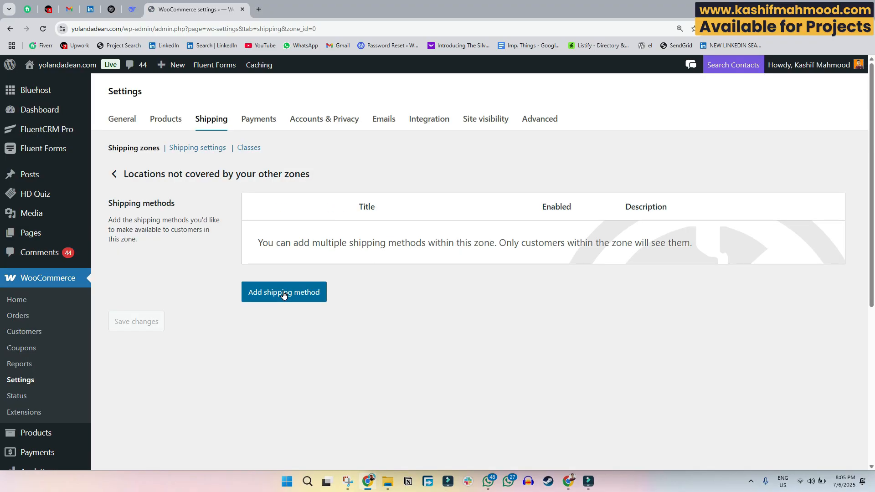
click(283, 292)
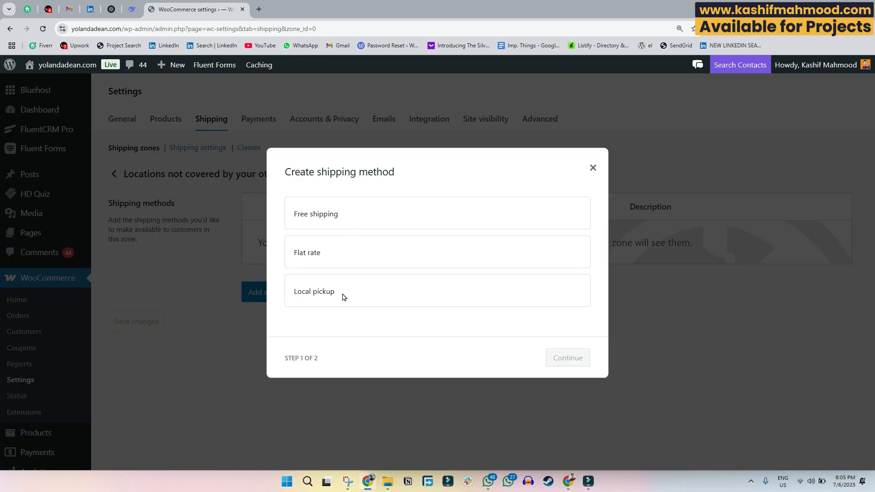
click(372, 215)
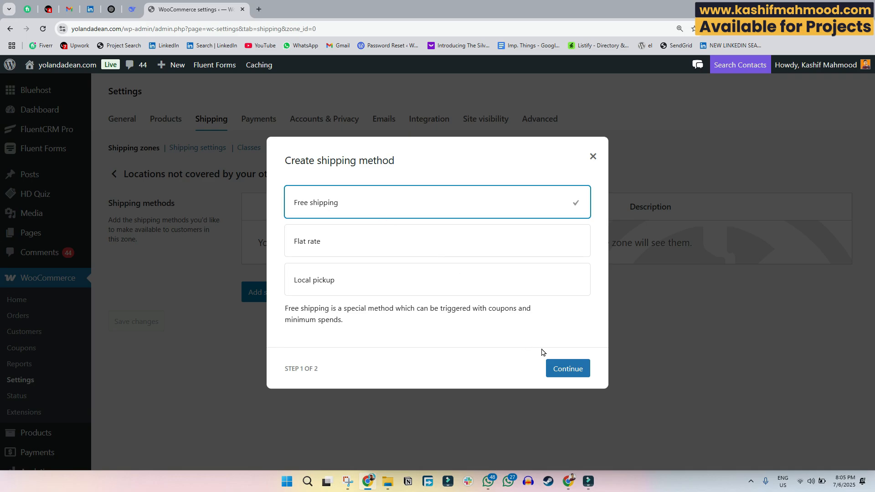
click(557, 367)
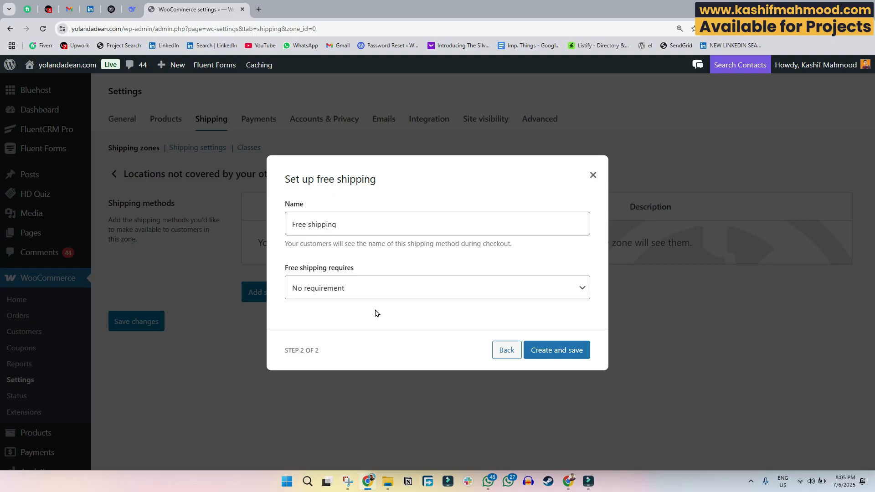
click(351, 298)
click(332, 295)
click(554, 350)
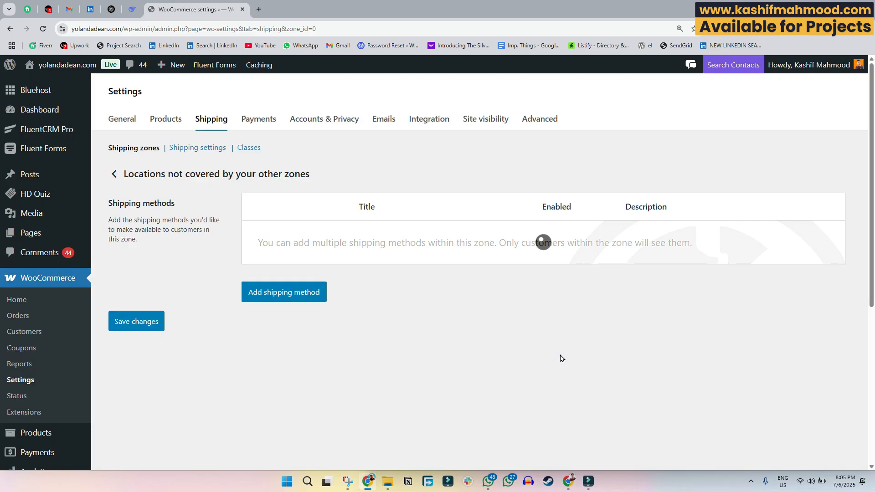
- Open the WooCommerce payments settings and examine the available payment providers, including PayPal, Stripe and offline payments
click(260, 126)
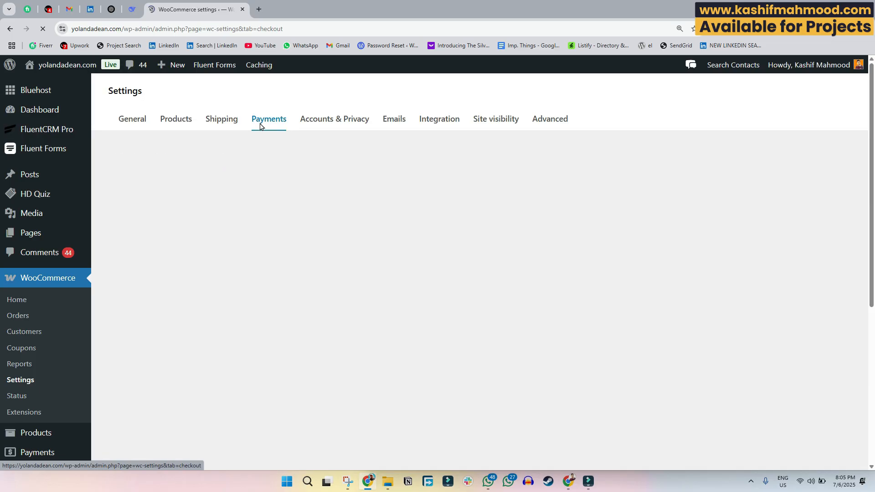
scroll(495, 236, down, 2)
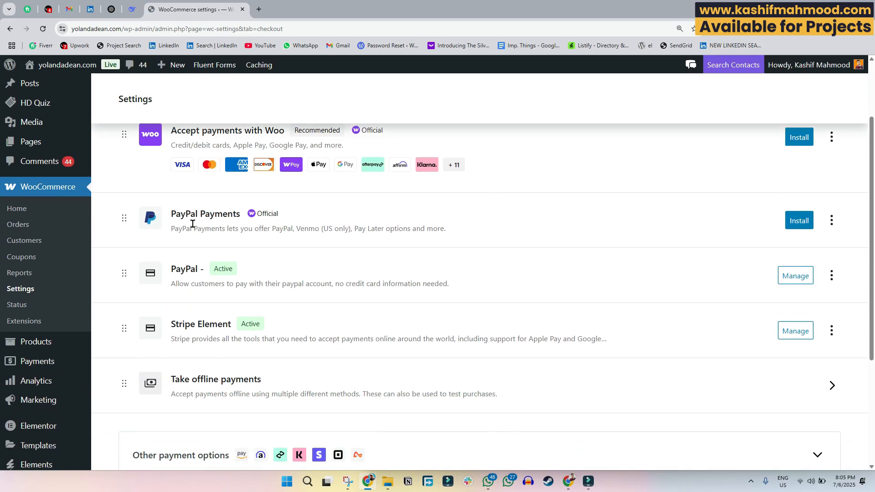
scroll(693, 226, up, 1)
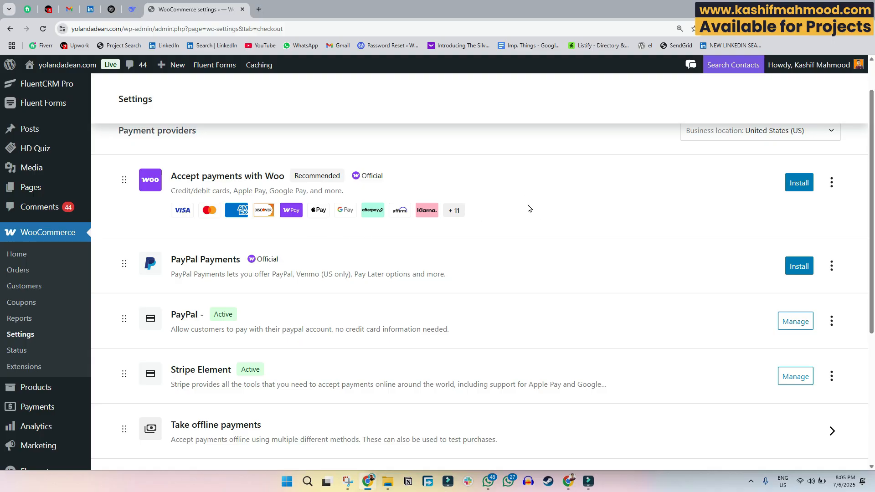
scroll(335, 216, down, 2)
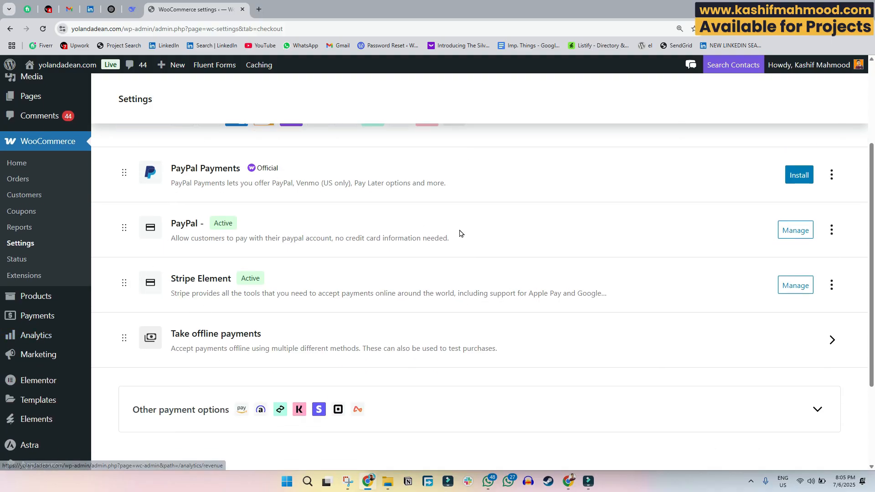
scroll(523, 228, up, 2)
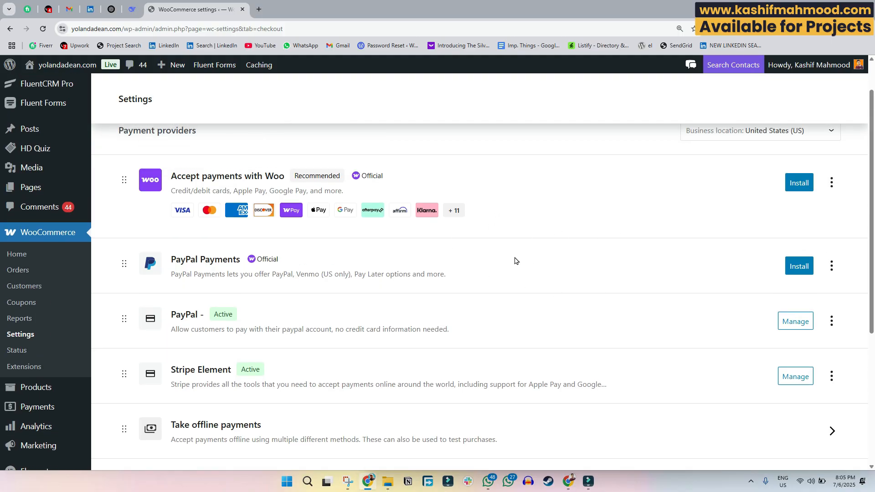
scroll(515, 262, up, 1)
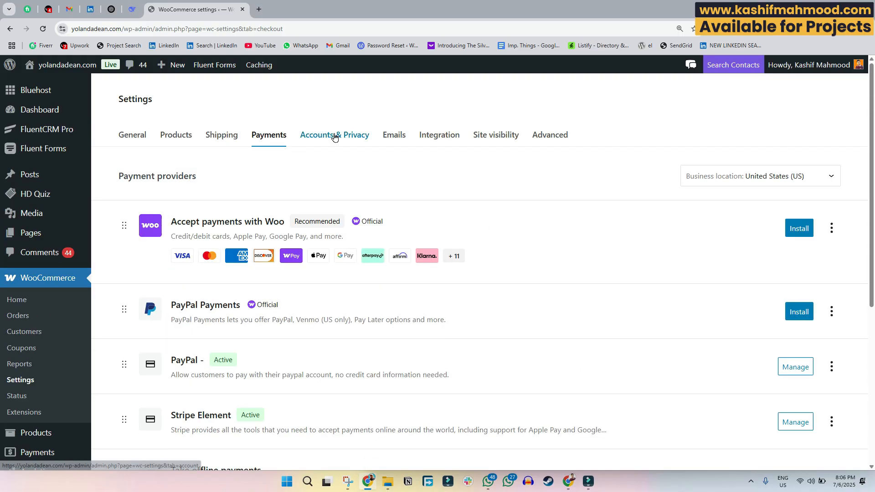
- Examine the guest checkout, account creation and privacy policy options in the Accounts & Privacy settings
click(334, 135)
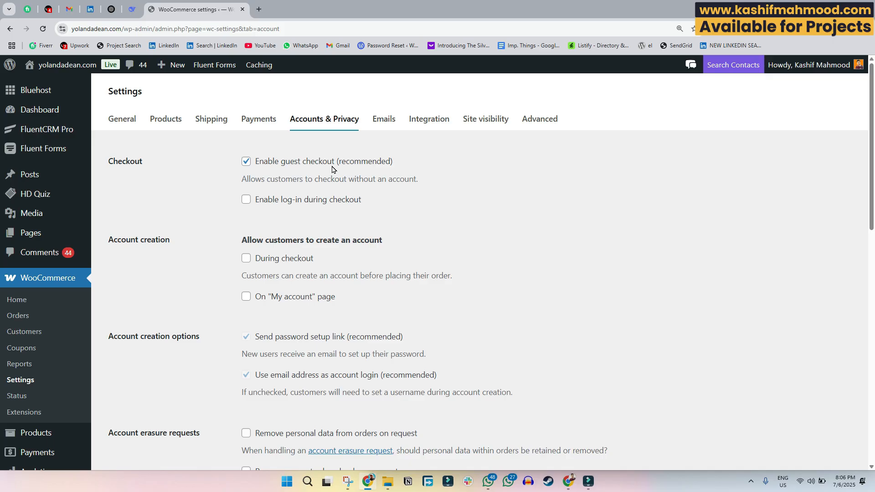
scroll(335, 171, down, 8)
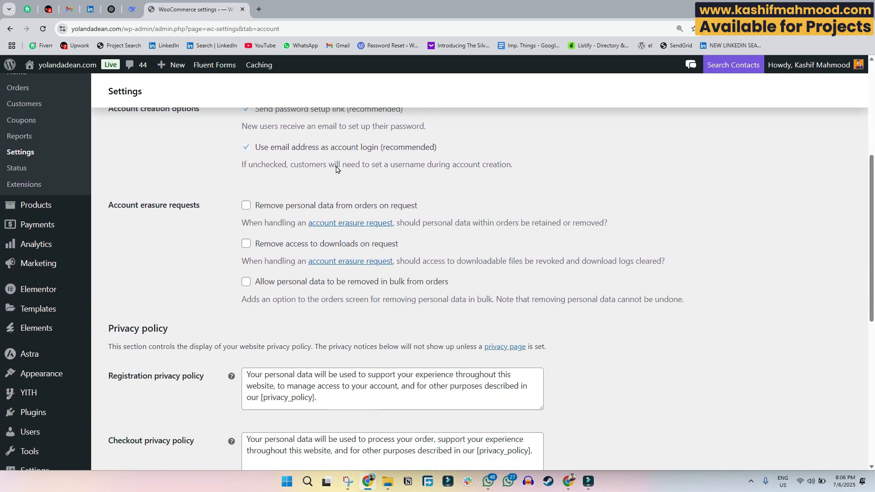
scroll(337, 173, up, 8)
- Examine the WooCommerce email notifications, their recipients and the "From" address in the email sender options
click(383, 122)
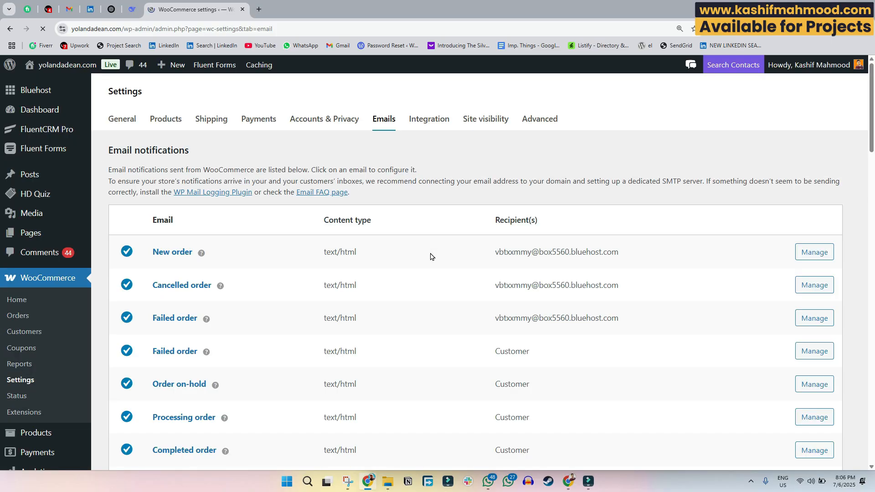
triple_click(517, 254)
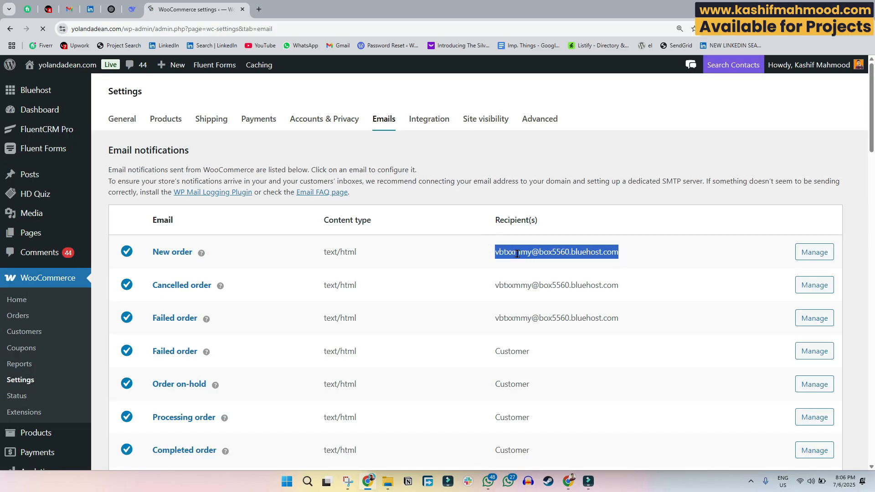
scroll(535, 256, down, 10)
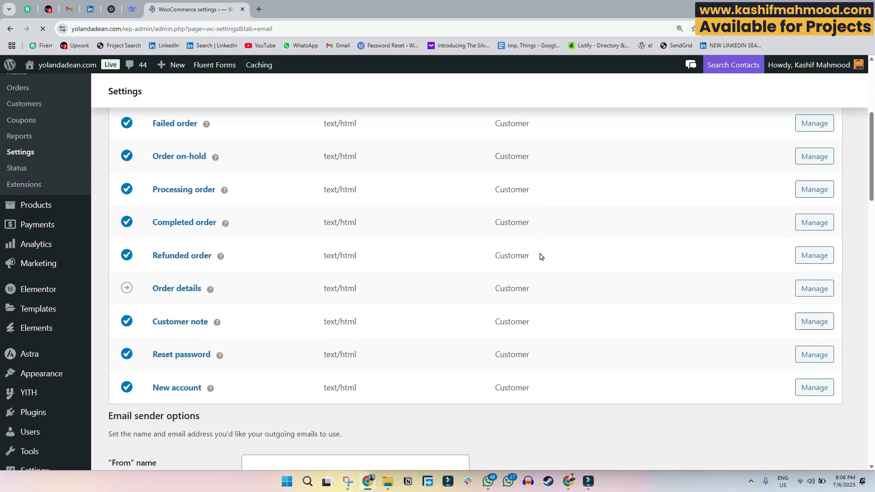
click(408, 231)
triple_click(254, 232)
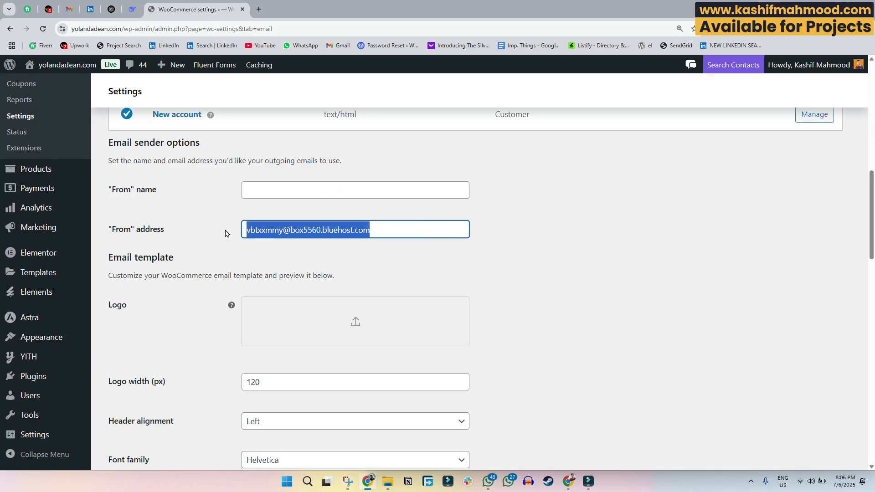
- Check the administration email address in the WordPress general settings, and view the WooCommerce site visibility setting
mouse_move(36, 436)
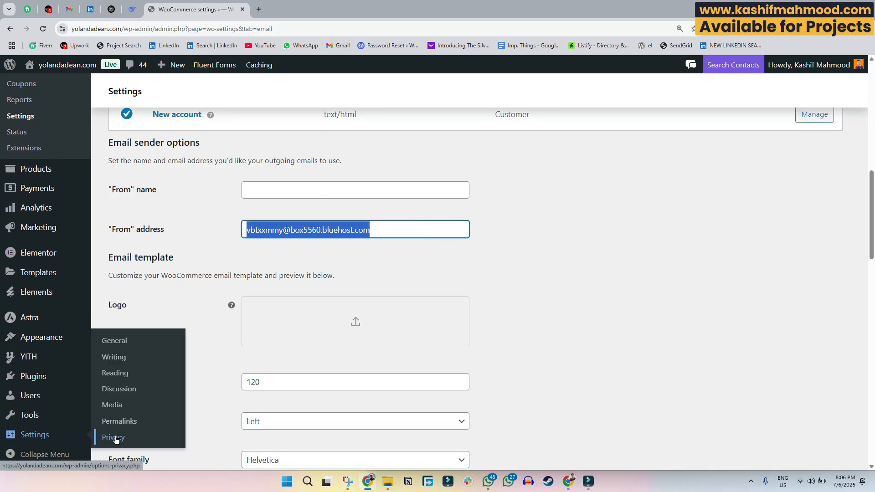
middle_click(118, 344)
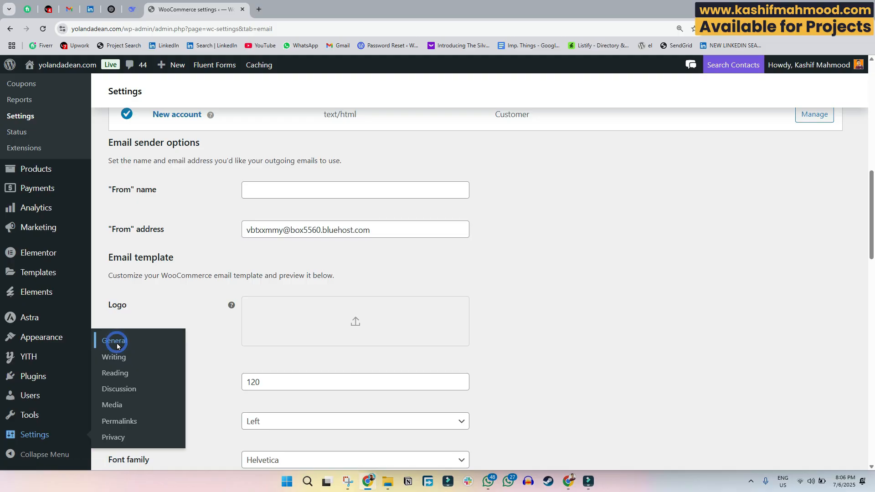
click(261, 9)
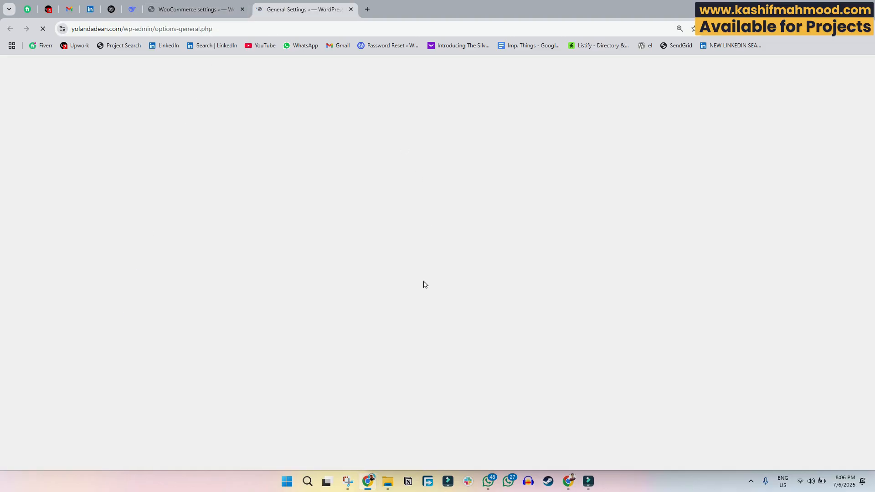
scroll(340, 285, down, 6)
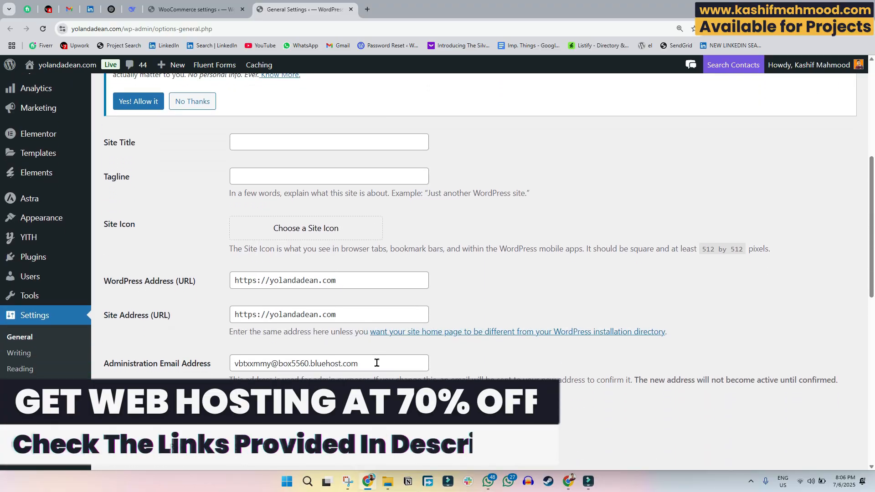
drag(377, 364, 179, 364)
key(ctrl+w)
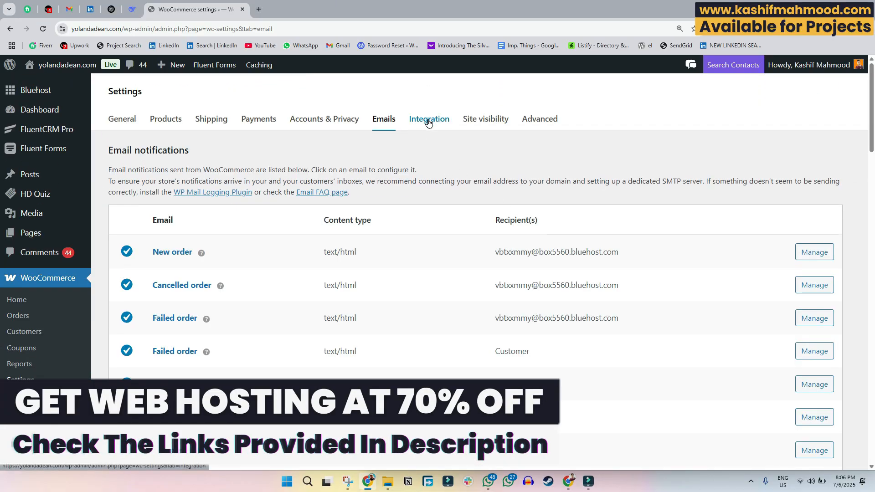
click(483, 122)
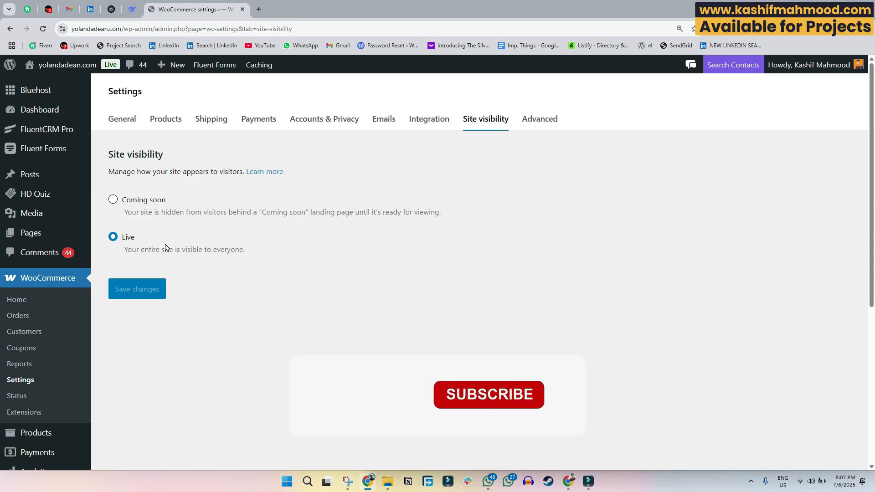
- Open the products page in a new tab, reveal more product types and start a new digital product
mouse_move(55, 432)
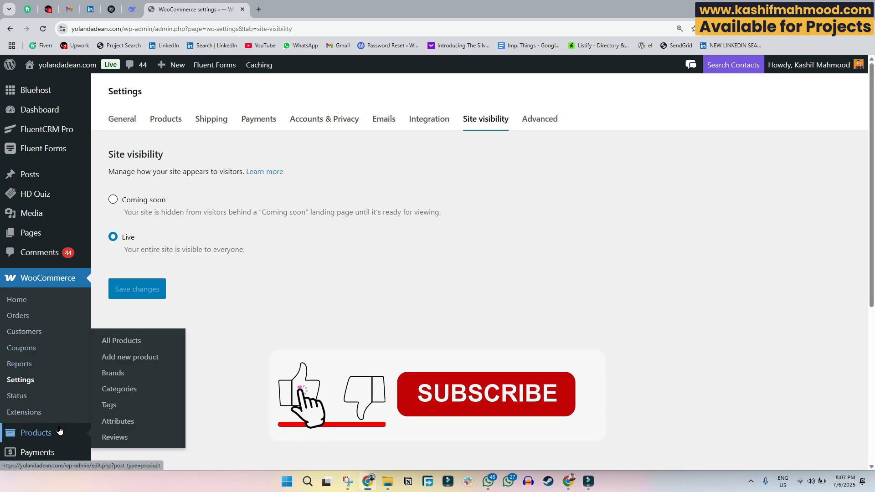
middle_click(123, 347)
key(ctrl+Tab)
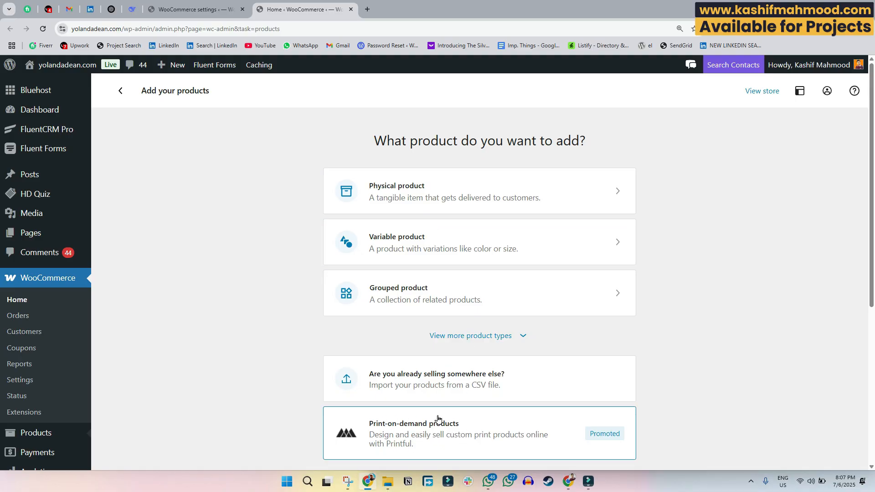
click(475, 346)
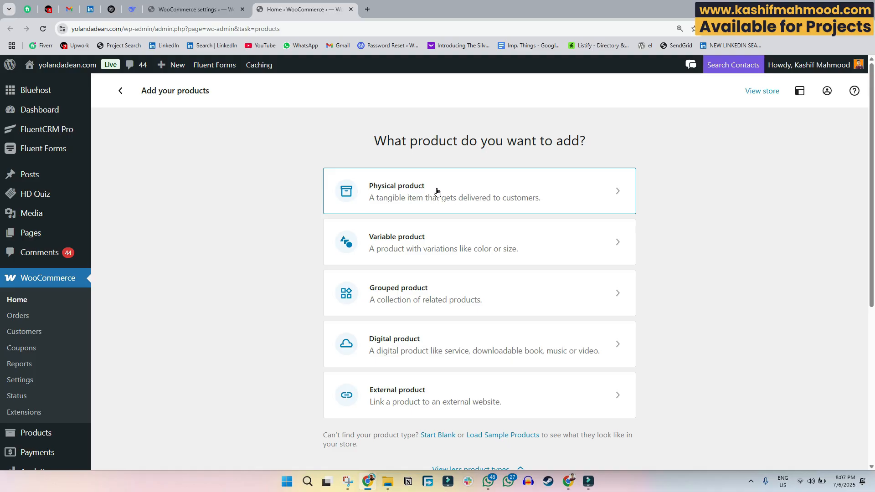
click(470, 344)
- Visit the live site in a new tab and save the e-book cover image to the Downloads folder as a JPEG
mouse_move(59, 69)
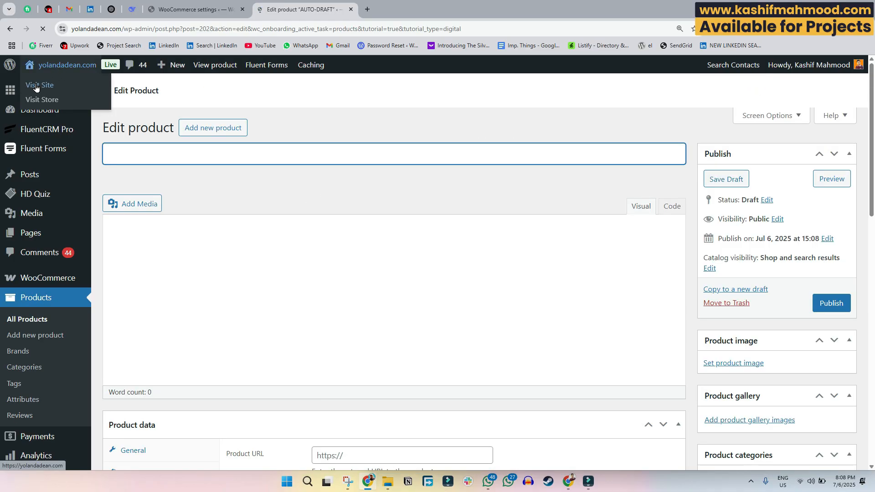
click(39, 85)
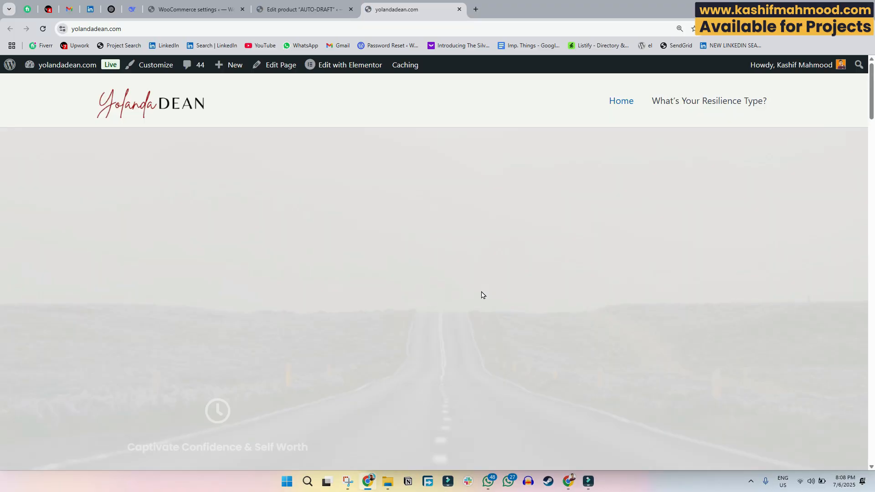
scroll(333, 249, down, 5)
scroll(343, 268, down, 15)
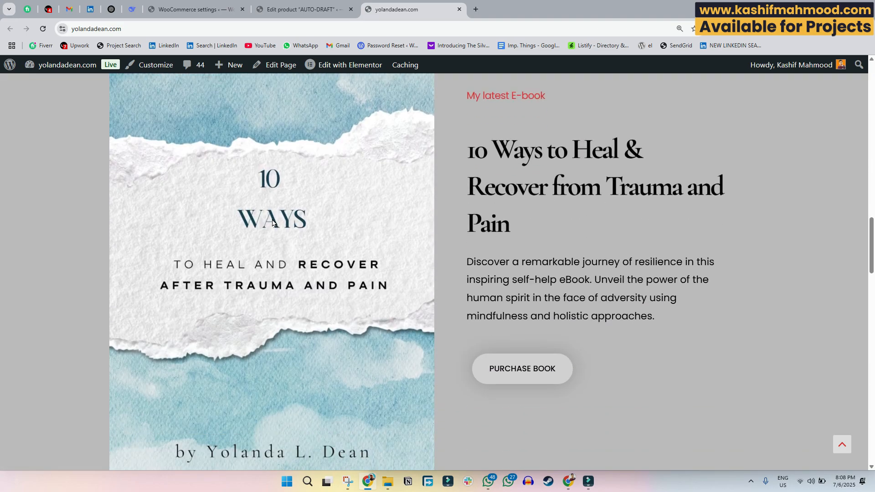
right_click(256, 231)
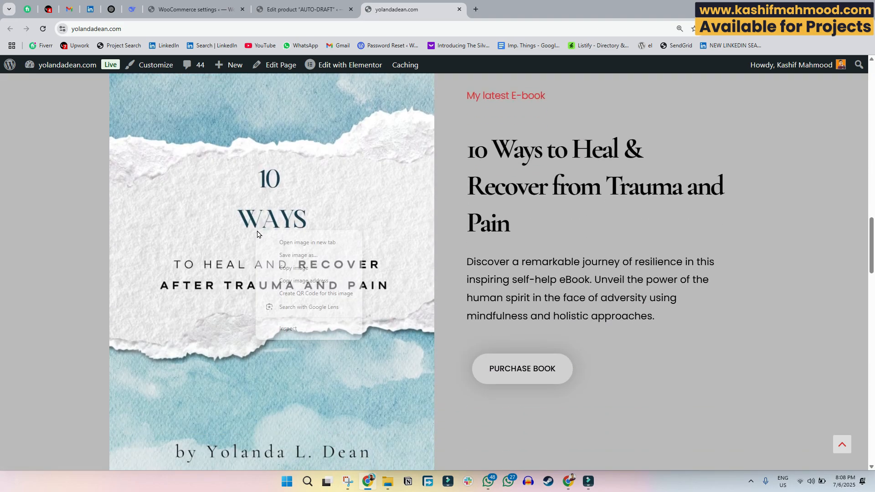
click(305, 258)
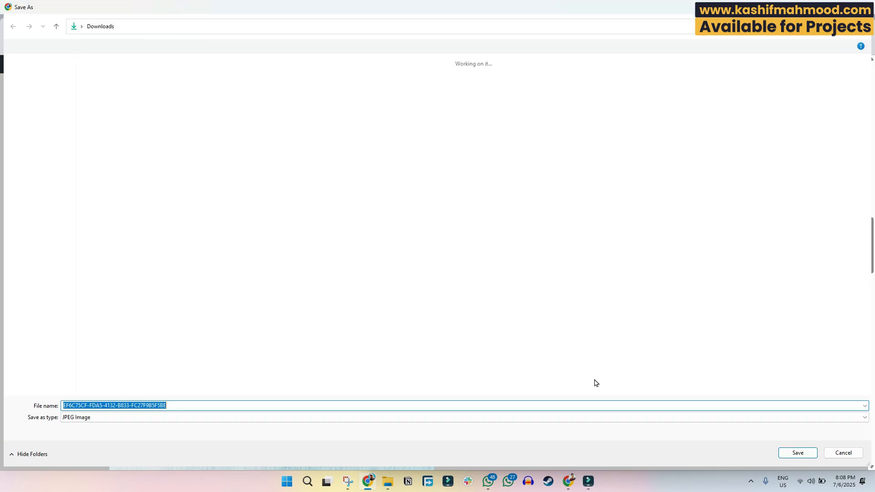
key(Return)
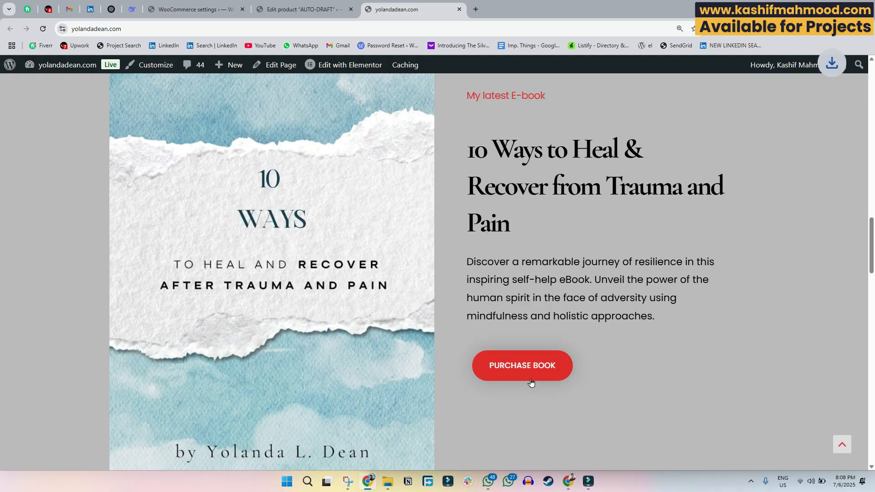
- Dismiss the product tour and name the product "10 Ways to Heal & Recover from Trauma and Pain", copied from the site's e-book heading
click(287, 9)
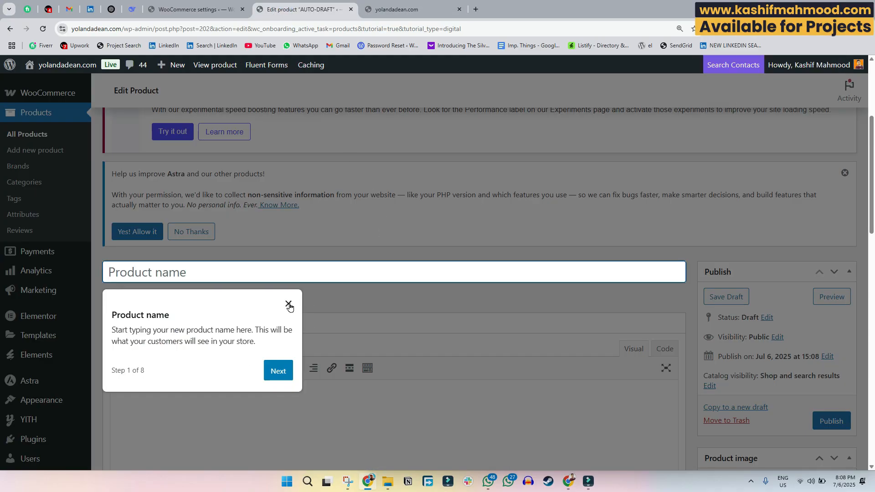
click(289, 304)
click(365, 12)
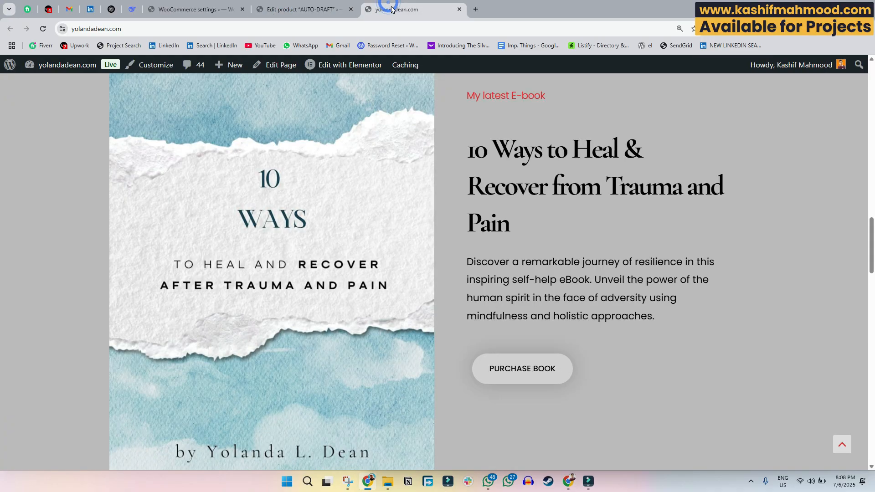
mouse_move(484, 152)
mouse_down()
mouse_move(543, 228)
mouse_move(468, 148)
mouse_up()
click(540, 228)
key(ctrl+c)
click(297, 9)
click(240, 270)
key(ctrl+v)
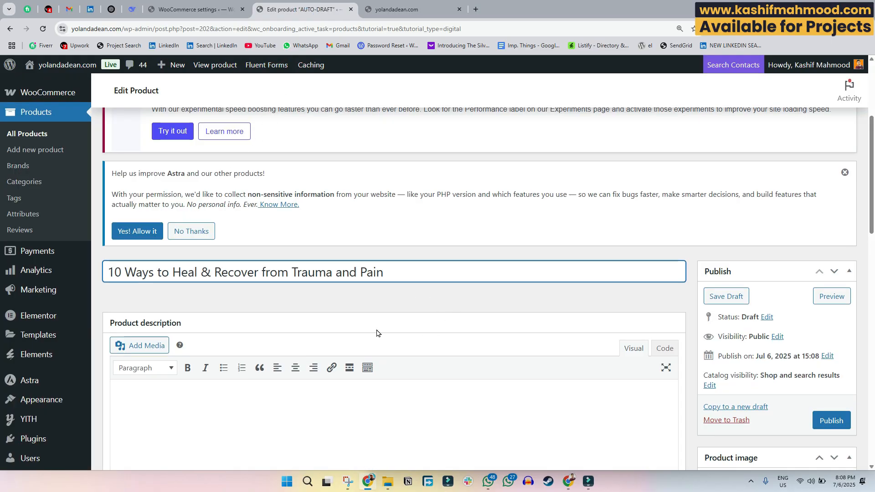
- Copy the e-book's description paragraph from the live site and paste it into the product short description
scroll(401, 283, down, 3)
click(414, 6)
drag(466, 261, 661, 324)
key(ctrl+c)
click(279, 9)
scroll(254, 279, down, 10)
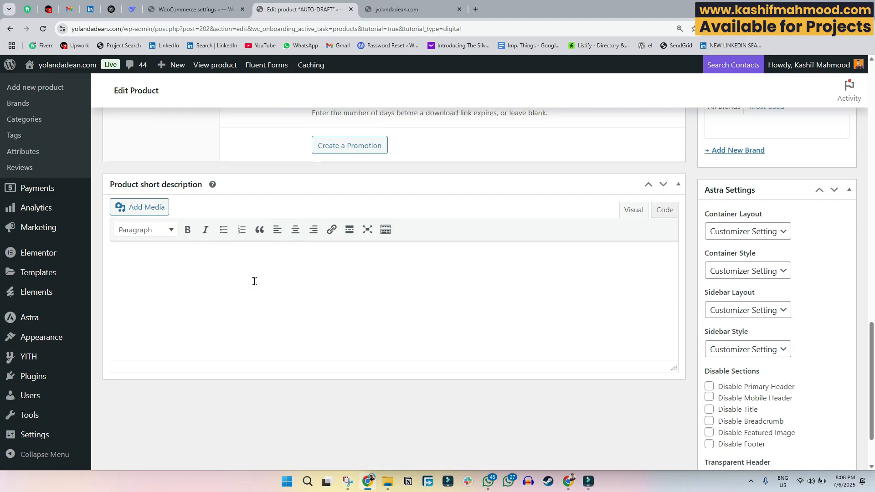
click(201, 220)
key(ctrl+v)
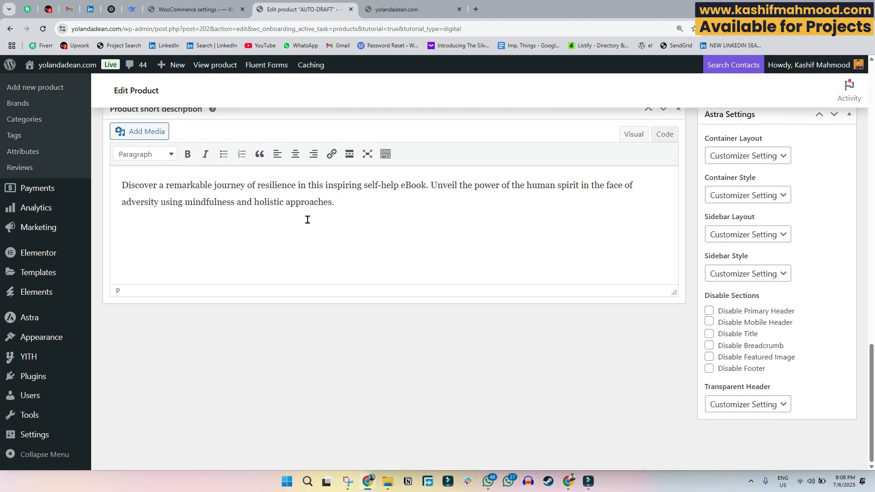
- Set the product's regular price to 9.99, keeping it virtual and downloadable
scroll(325, 275, up, 8)
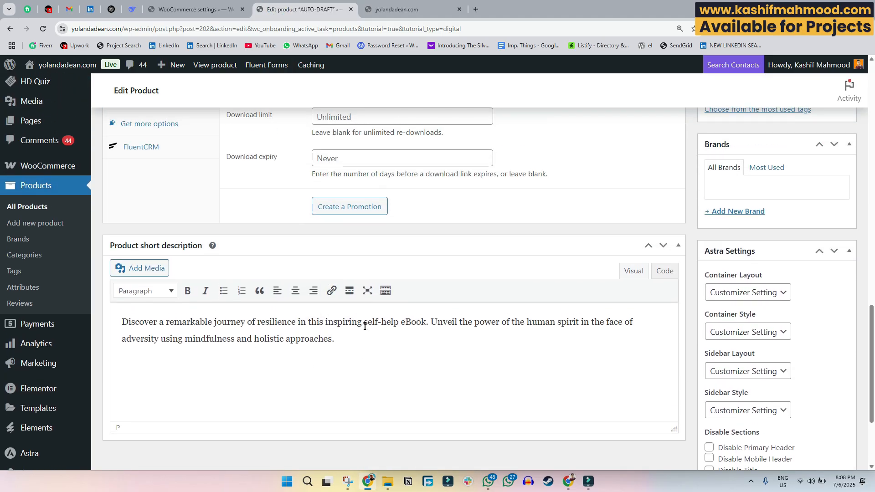
scroll(372, 334, up, 7)
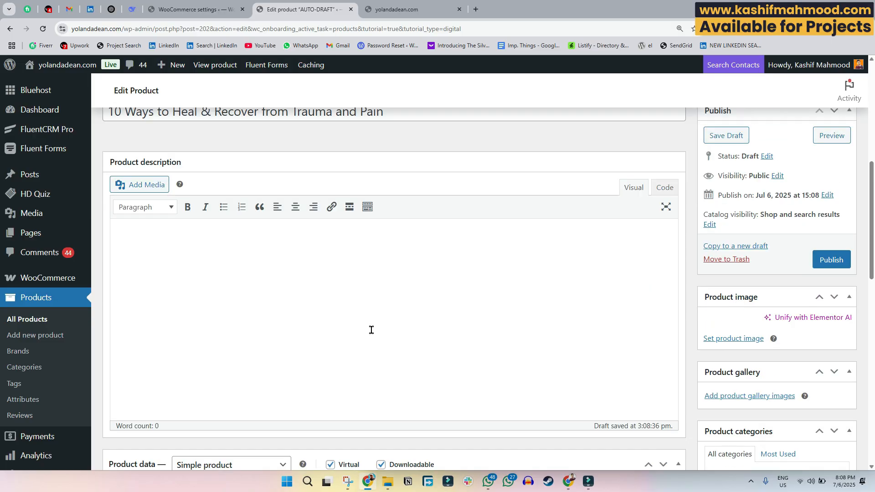
click(392, 9)
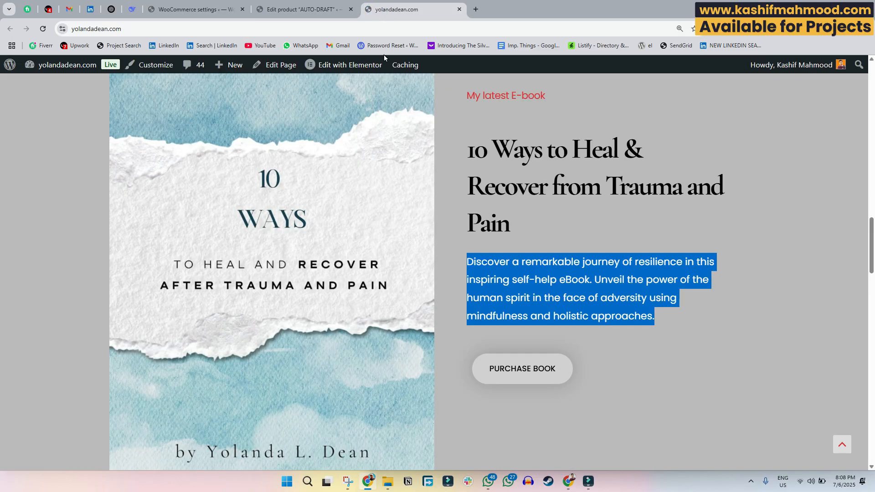
key(ctrl+shift+Tab)
scroll(265, 301, down, 4)
click(337, 261)
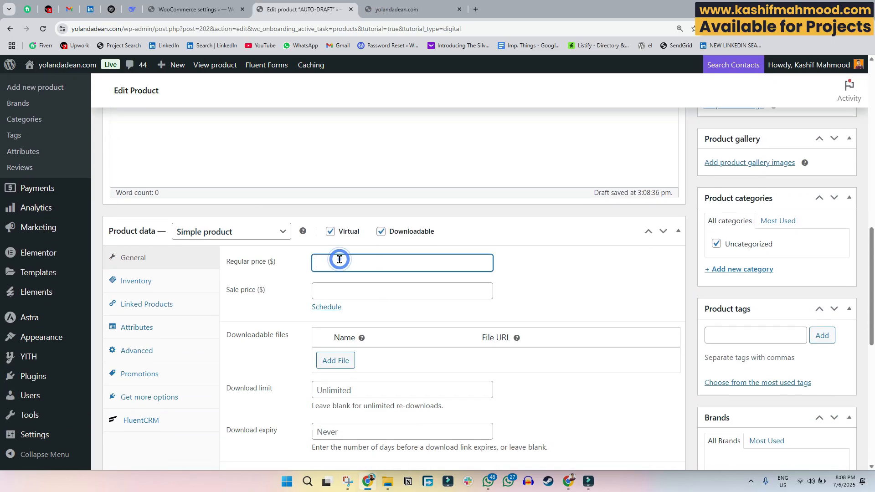
click(415, 9)
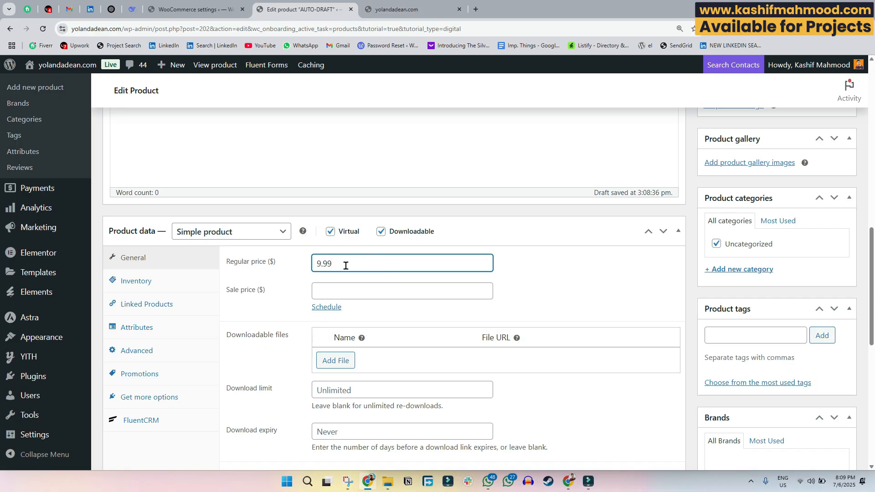
double_click(346, 265)
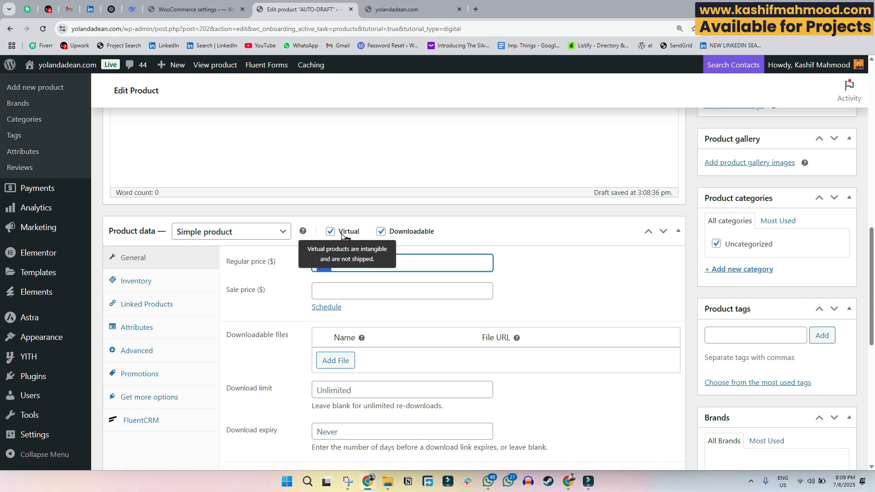
click(547, 253)
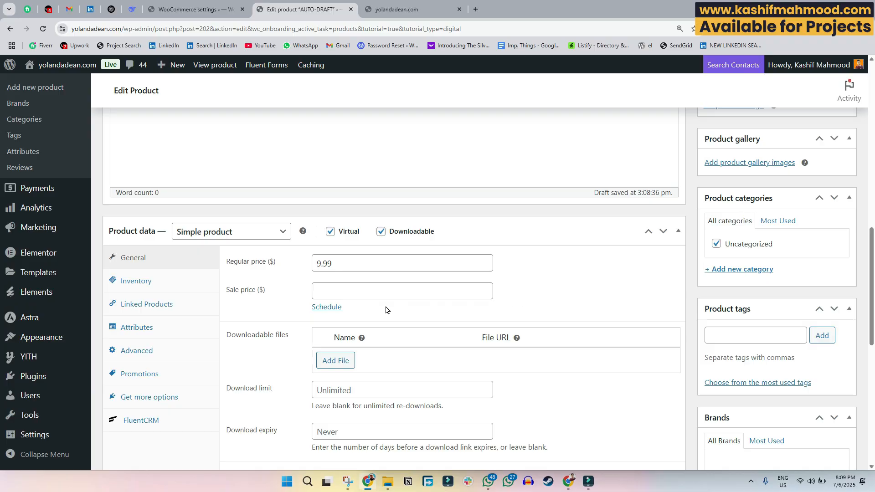
- Add a downloadable file entry named "10 Ways to Heal & Recover from Trauma and Pain", reusing the title from the clipboard history
scroll(394, 338, down, 2)
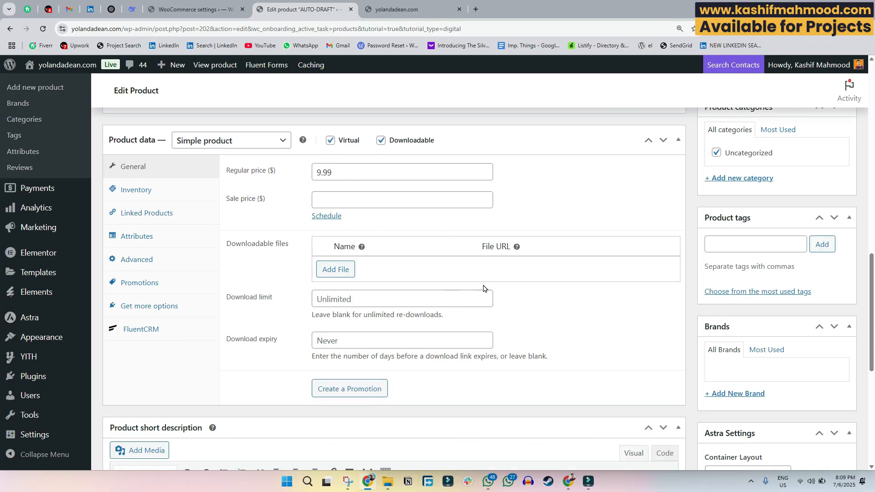
click(337, 270)
click(369, 267)
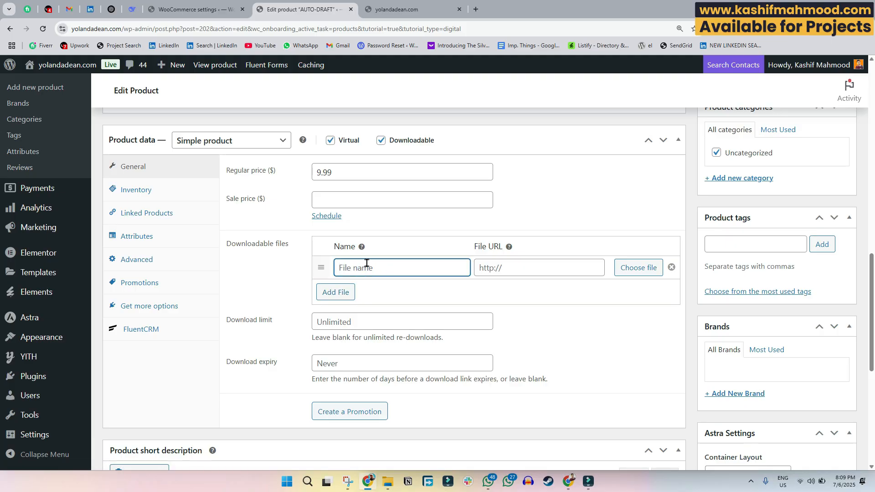
key(super+v)
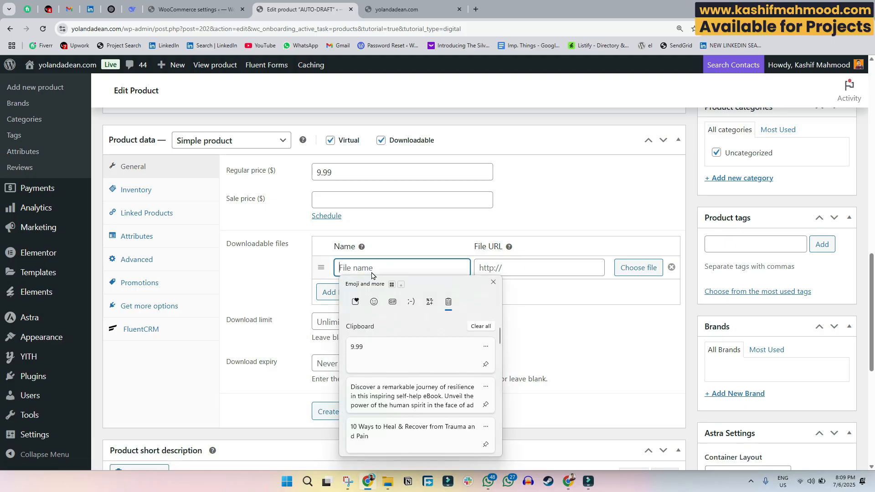
click(421, 437)
click(272, 283)
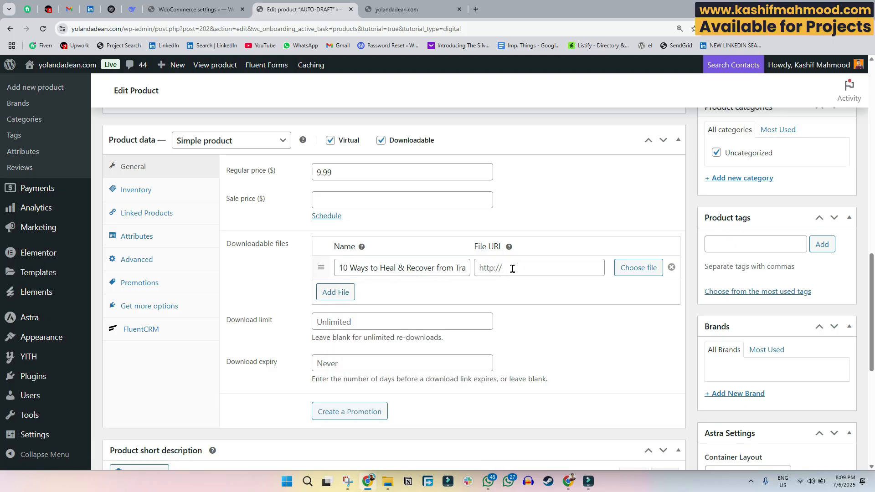
- Upload "10 Ways to Heal and Recover Edited Version (1).pdf" to the media library and insert its URL for the downloadable file
click(639, 269)
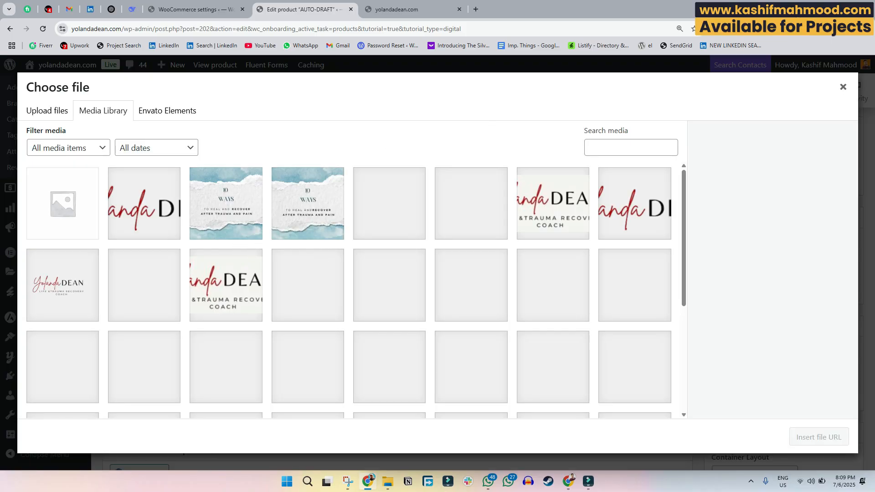
drag(748, 71, 341, 255)
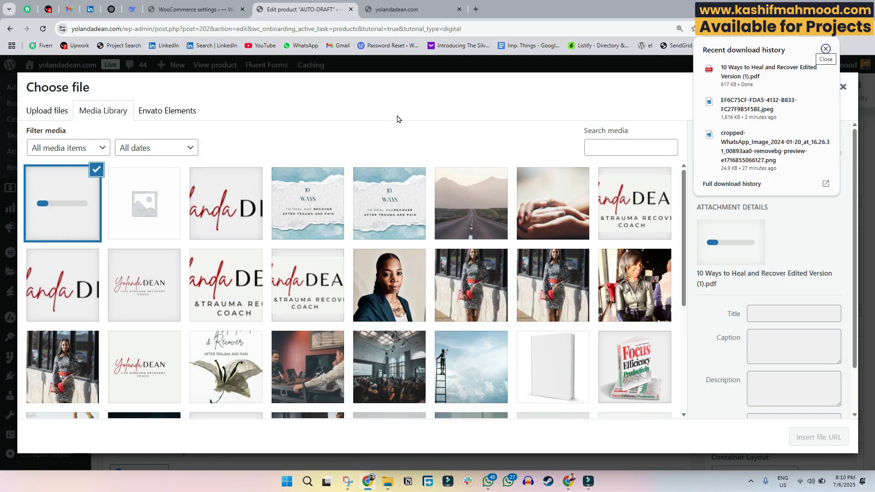
click(388, 123)
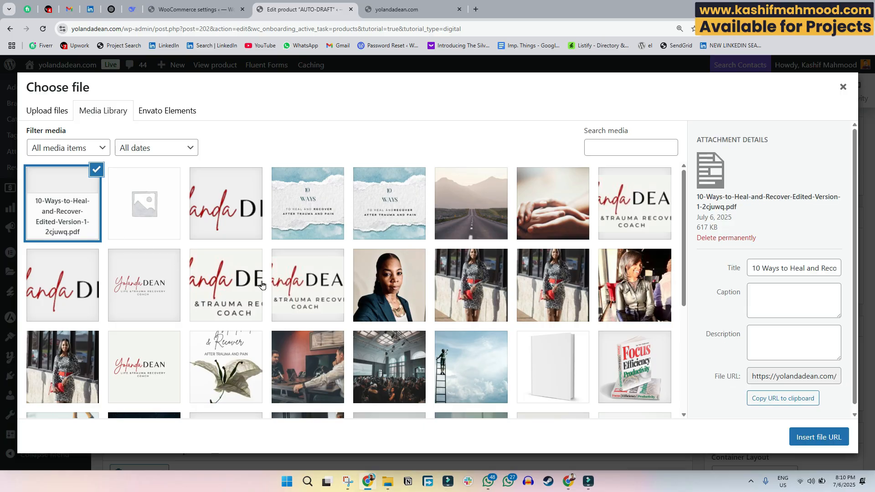
click(815, 438)
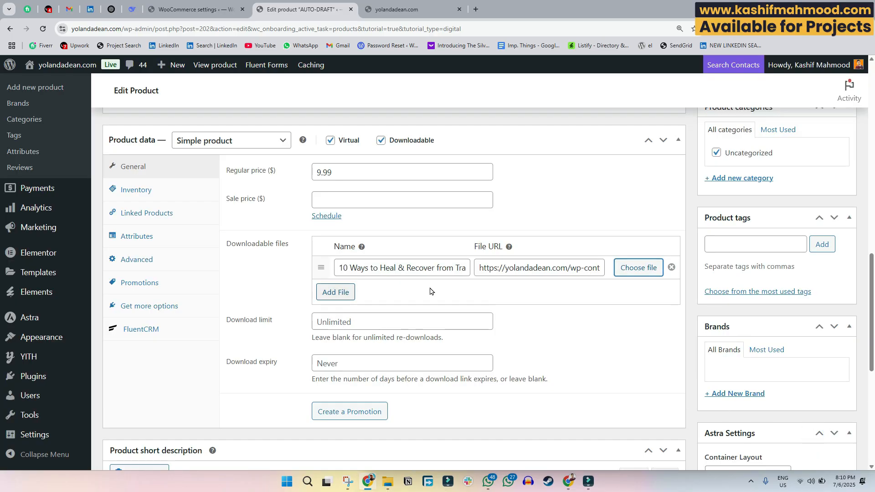
drag(474, 268, 619, 268)
click(590, 298)
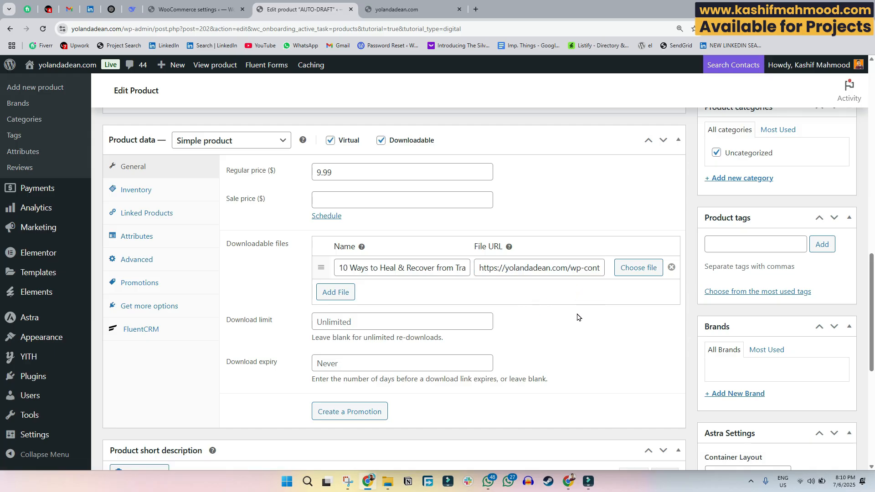
- Remove the product from Uncategorized and add a new product category named "Books"
scroll(707, 233, up, 2)
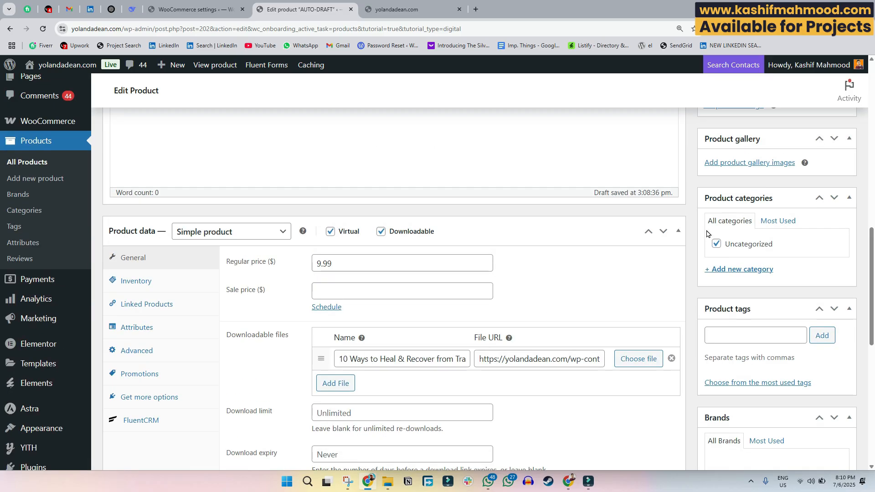
click(717, 247)
click(733, 272)
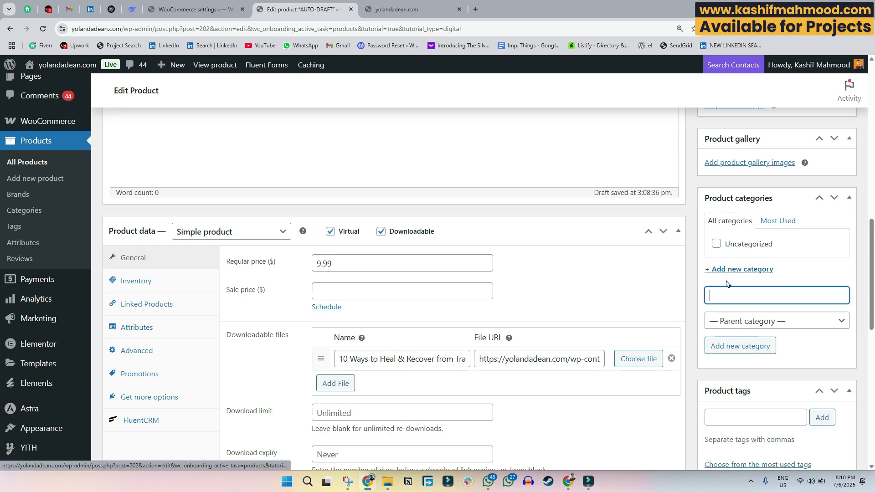
click(729, 294)
text(Book)
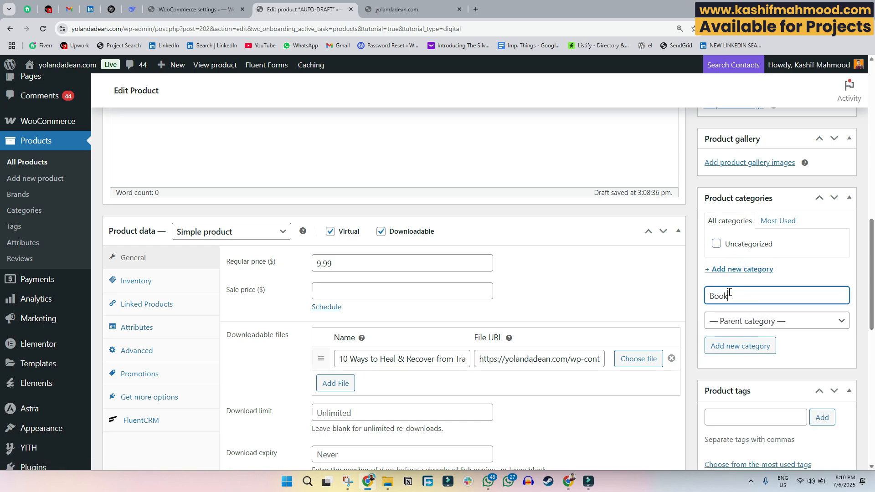
text(s)
click(741, 346)
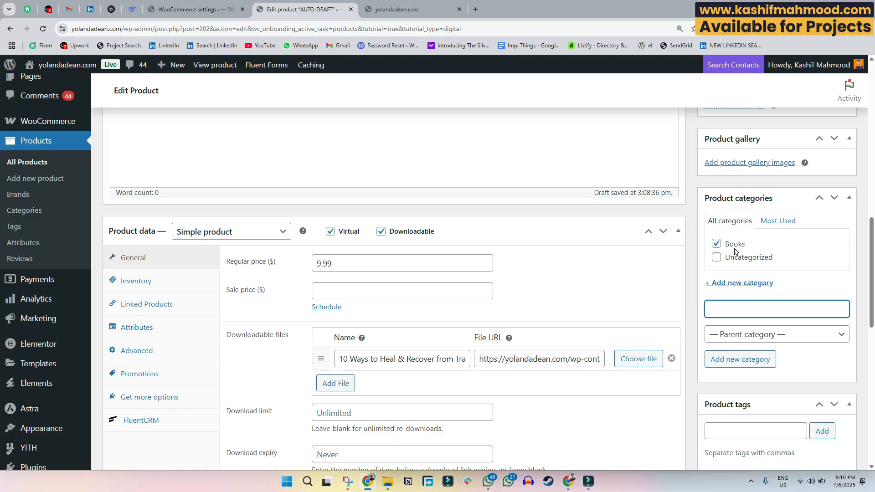
- Publish the product and open its page on the live site
scroll(711, 269, up, 10)
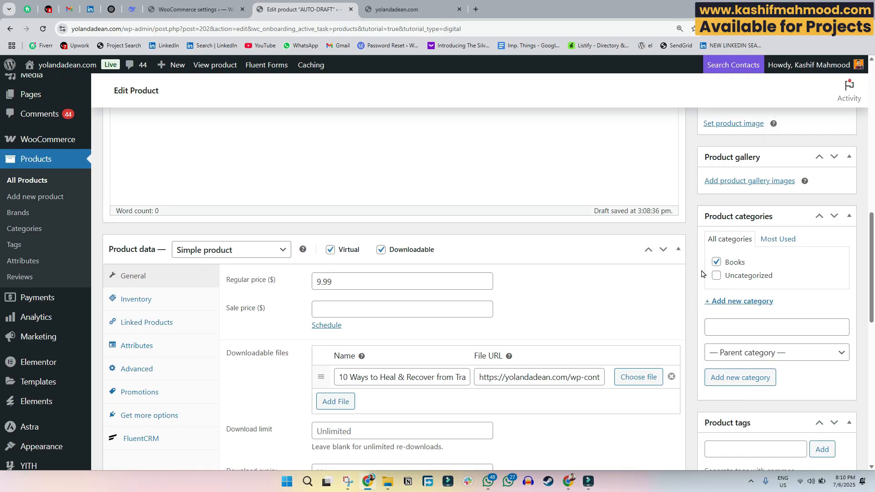
click(835, 437)
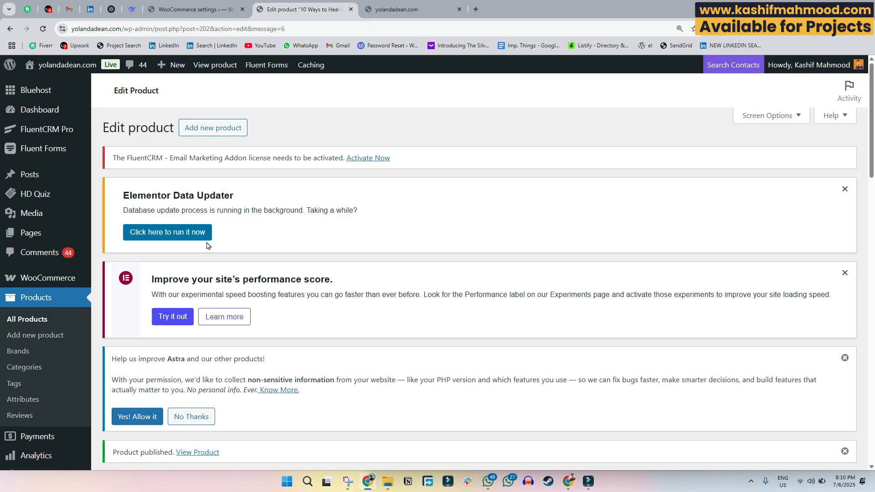
scroll(212, 274, down, 4)
click(256, 334)
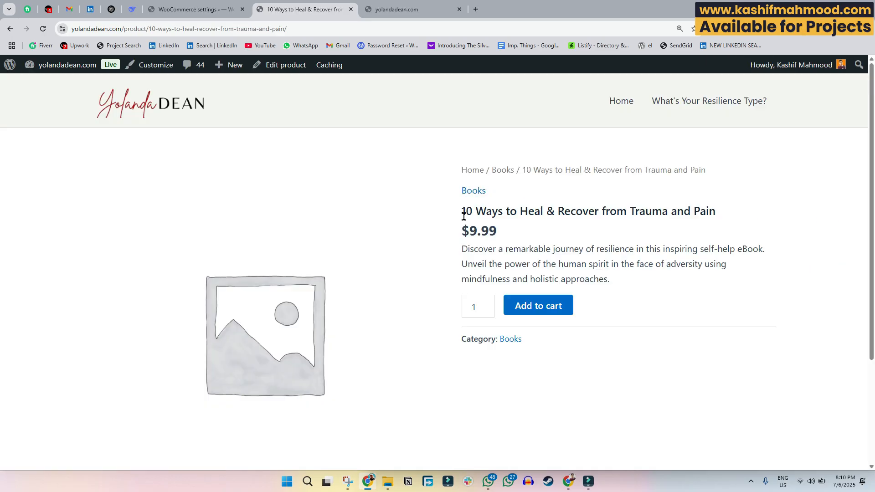
- Review the title, price, description and image area on the published product page
drag(464, 204, 739, 211)
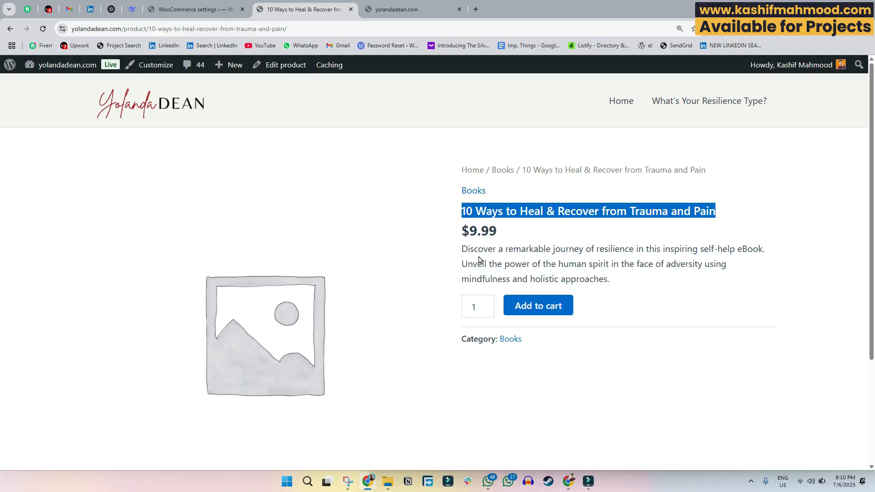
drag(463, 231, 629, 285)
click(629, 281)
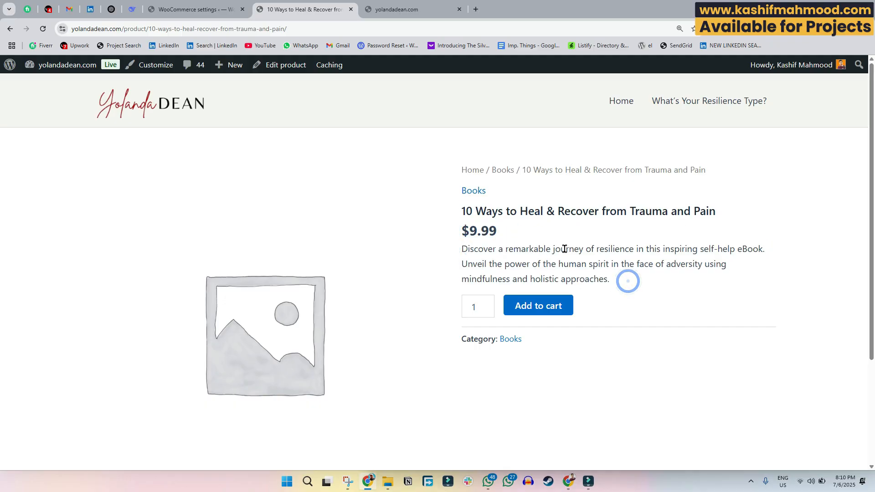
scroll(547, 260, down, 3)
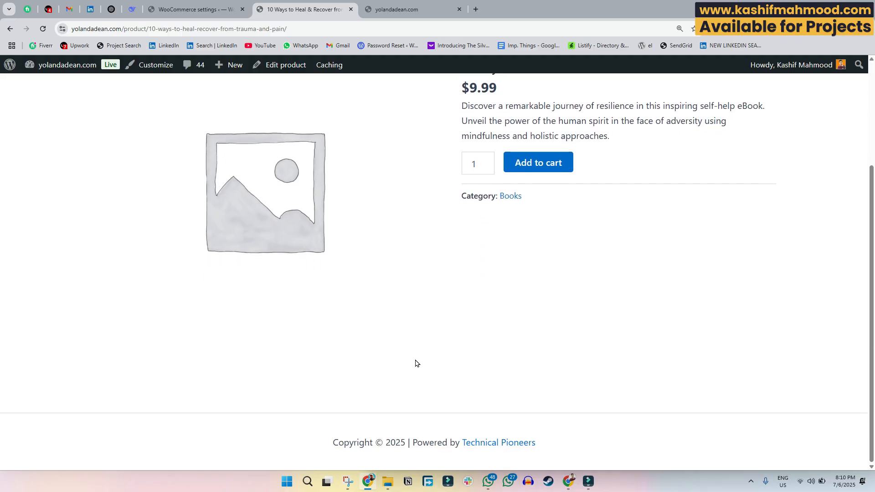
scroll(475, 377, up, 3)
drag(453, 254, 624, 278)
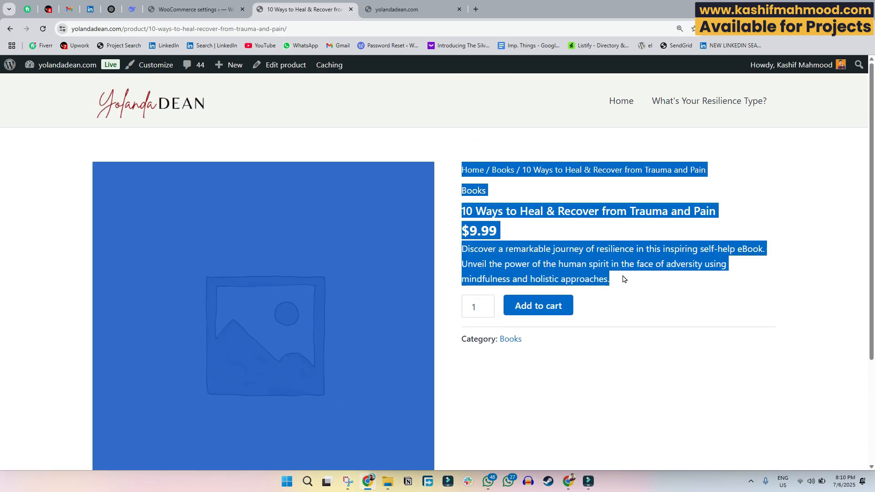
click(624, 277)
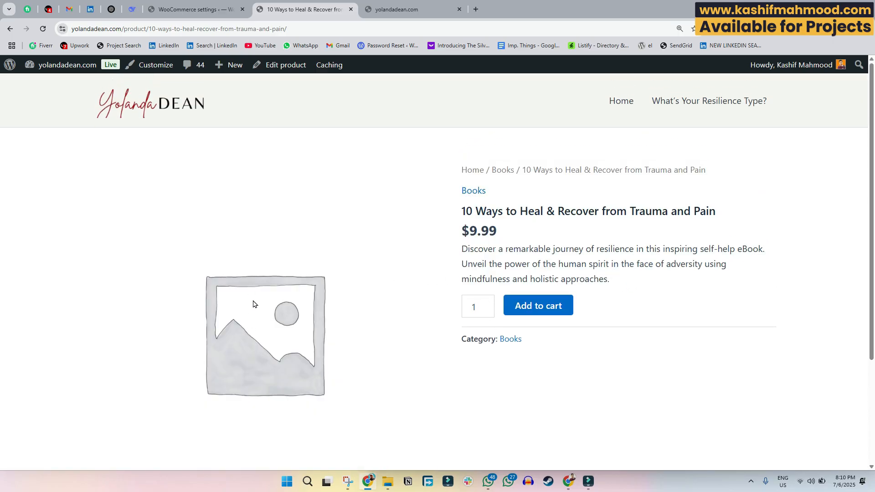
- Open the product for editing in a new tab and select the e-book cover in the media library for the product image
middle_click(292, 66)
click(408, 9)
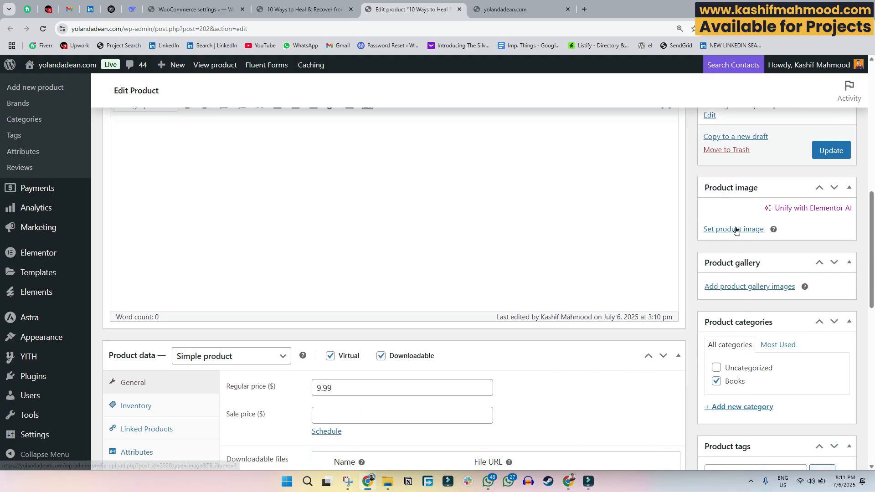
click(736, 230)
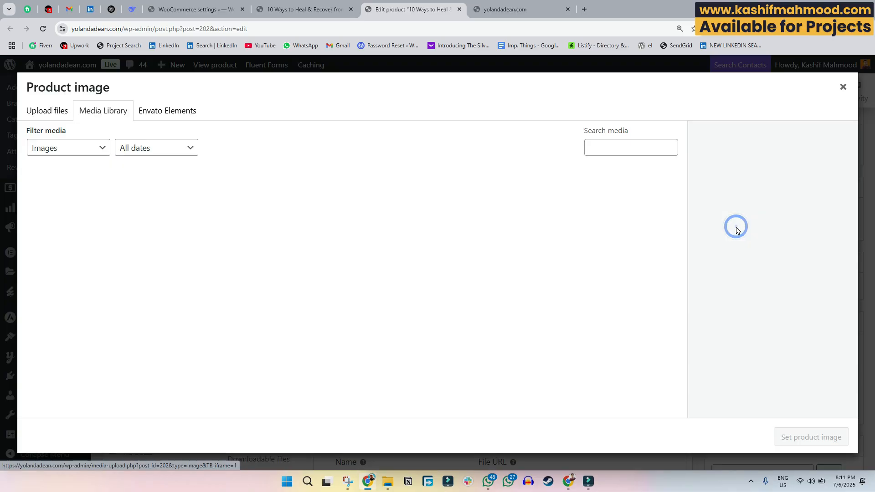
click(211, 231)
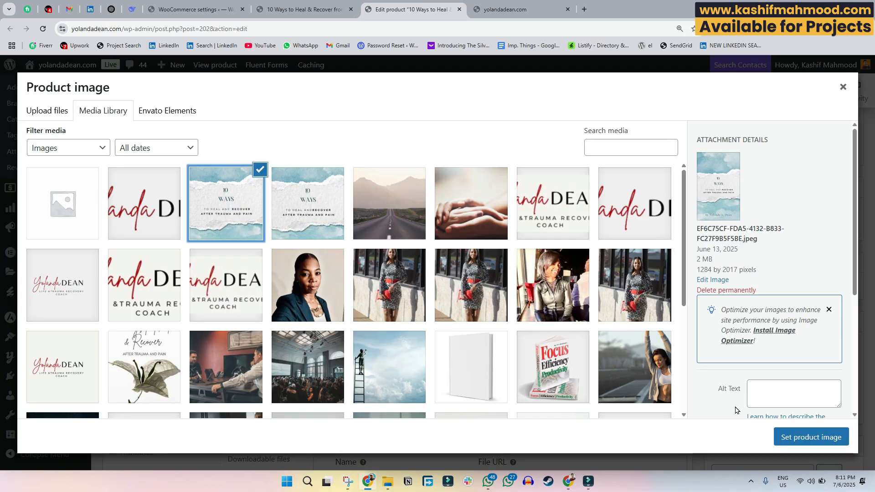
- Search the web for an image compressor in a new tab and open the Online Image Compressor site
click(584, 10)
text(ima)
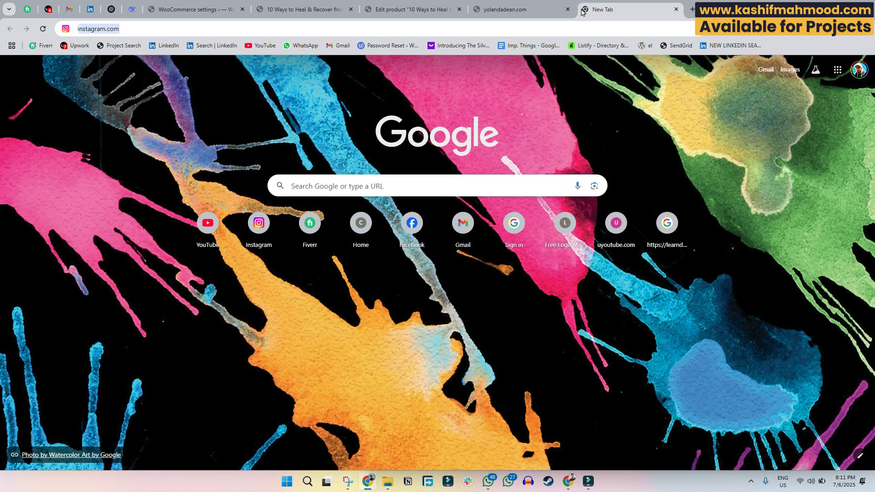
text(ge+ +compressor)
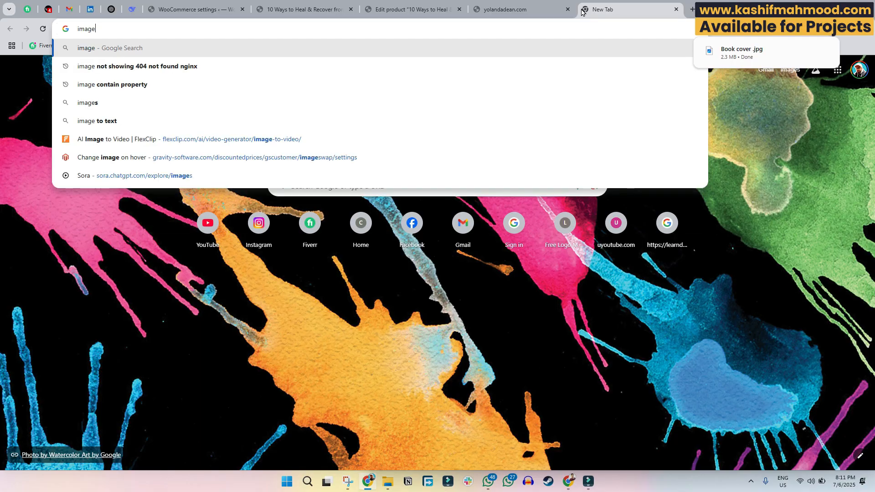
key(Return)
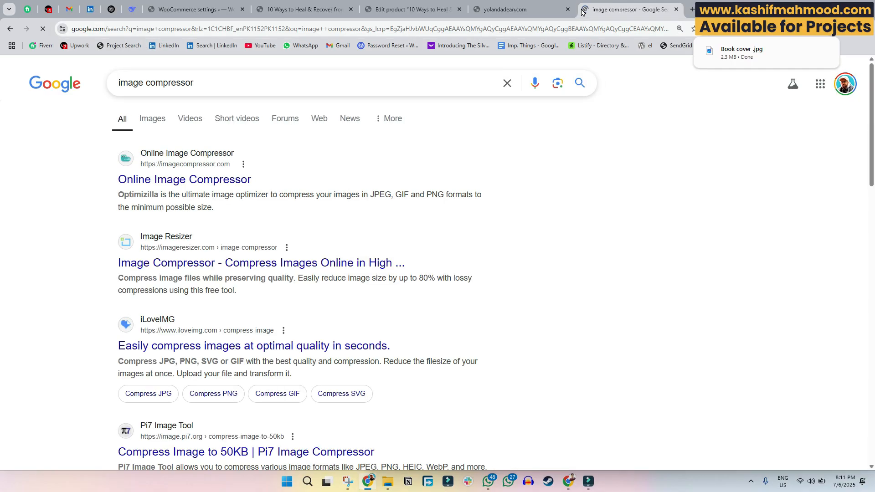
click(207, 181)
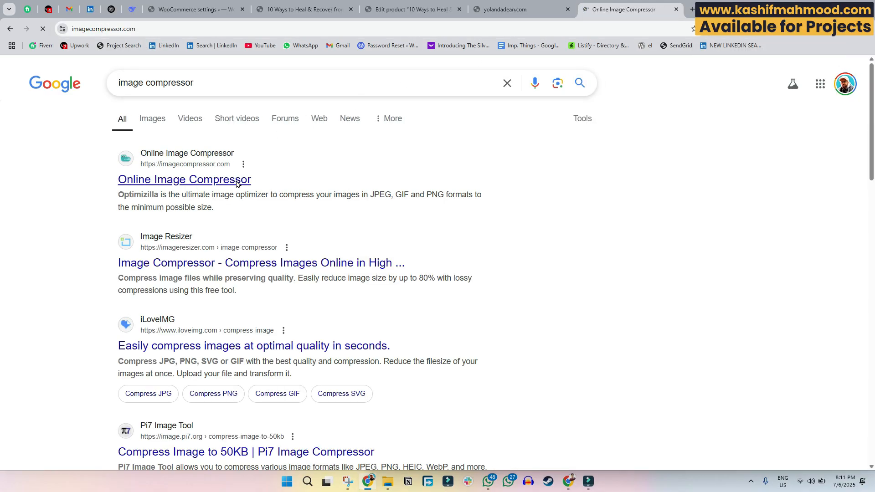
- Compress the downloaded "Book cover .jpg" with Optimizilla and download the compressed file
click(835, 37)
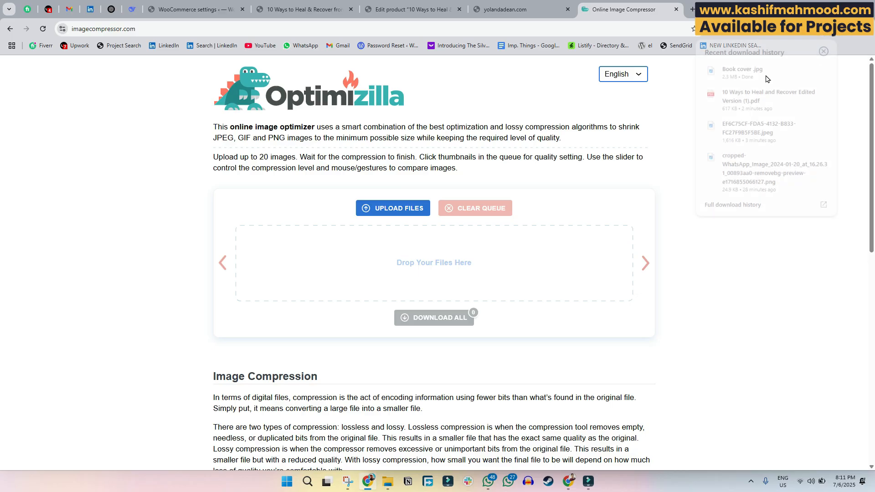
drag(733, 68, 397, 283)
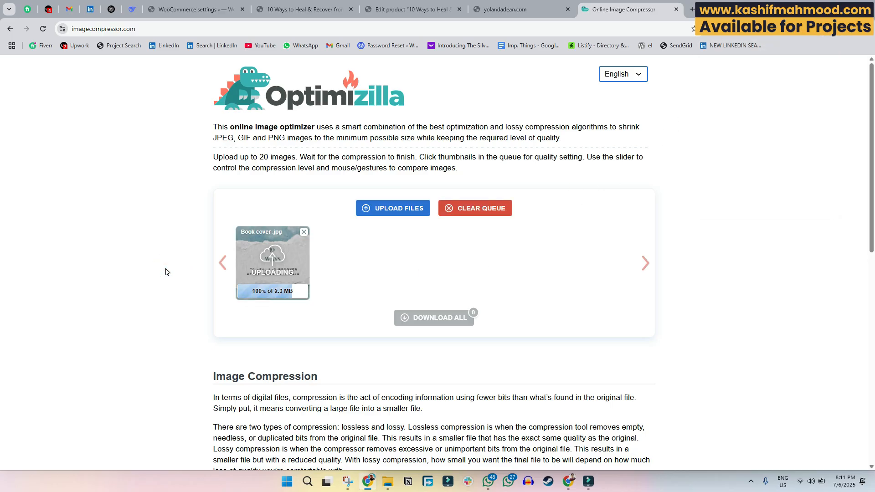
click(269, 294)
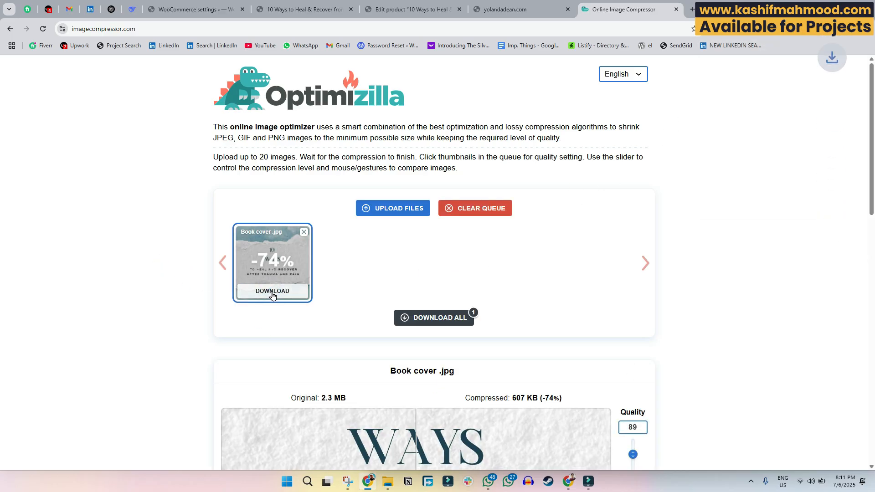
- Upload the compressed book cover to the product's media library and set it as the product image
click(399, 8)
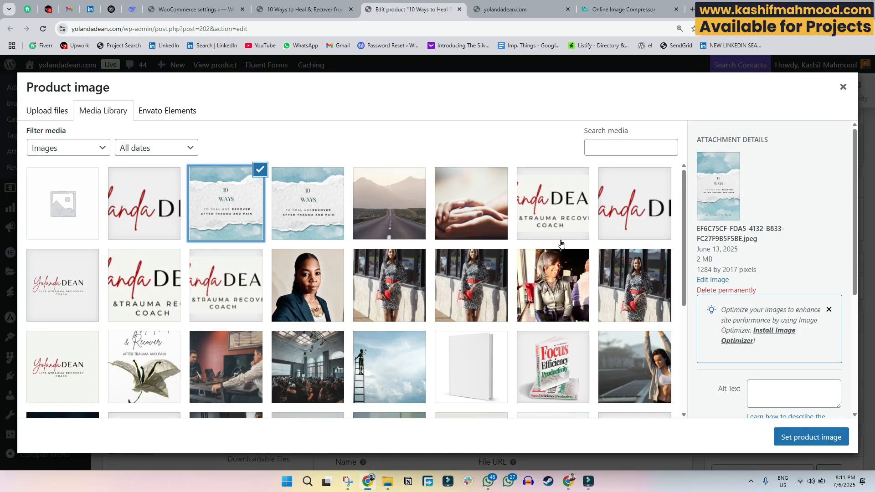
click(831, 28)
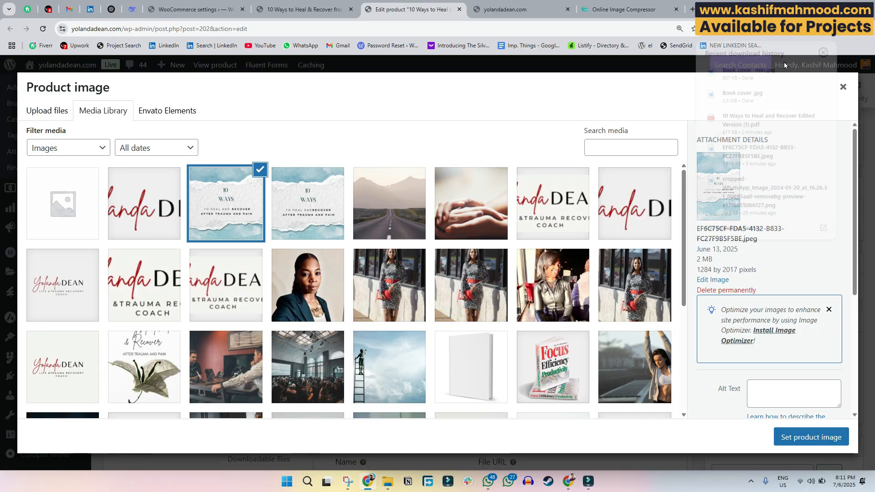
drag(747, 69, 281, 262)
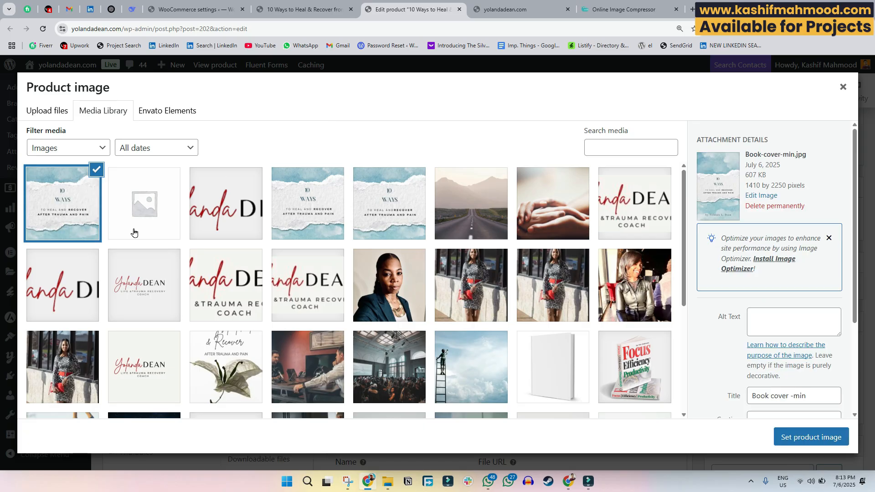
click(808, 438)
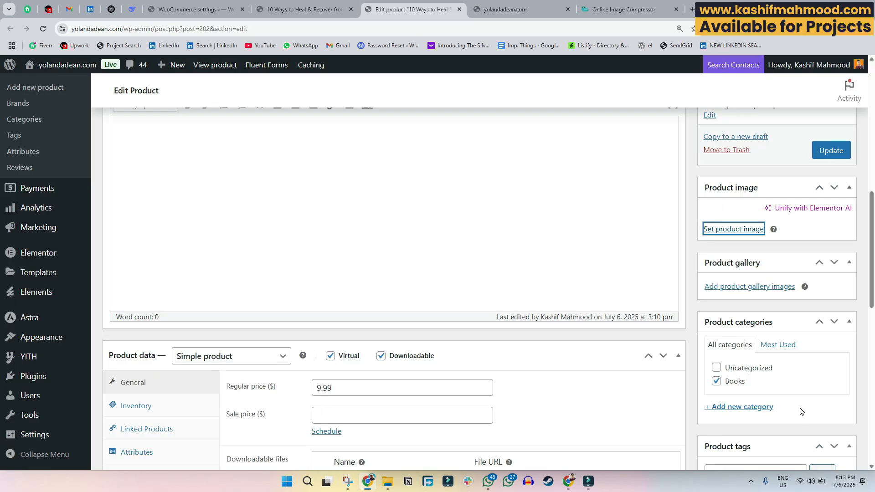
- Check the product's image, downloadable file and category settings, and update the product
scroll(801, 411, down, 4)
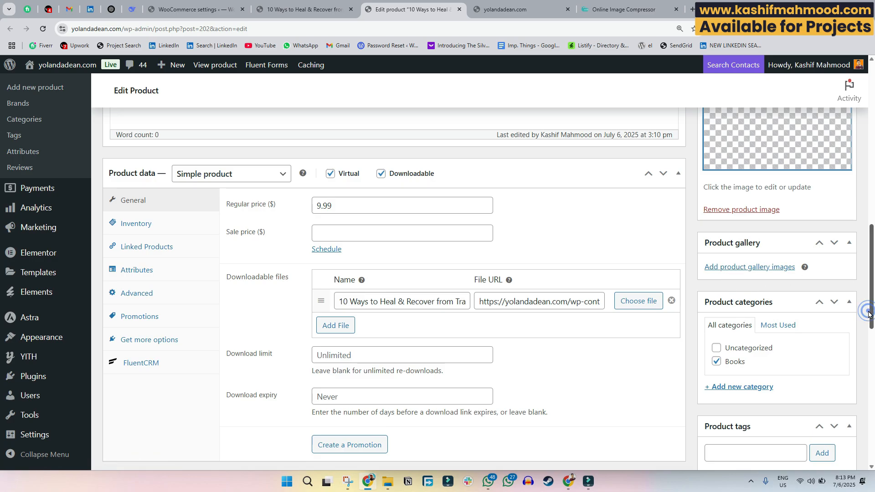
scroll(858, 296, up, 10)
click(833, 403)
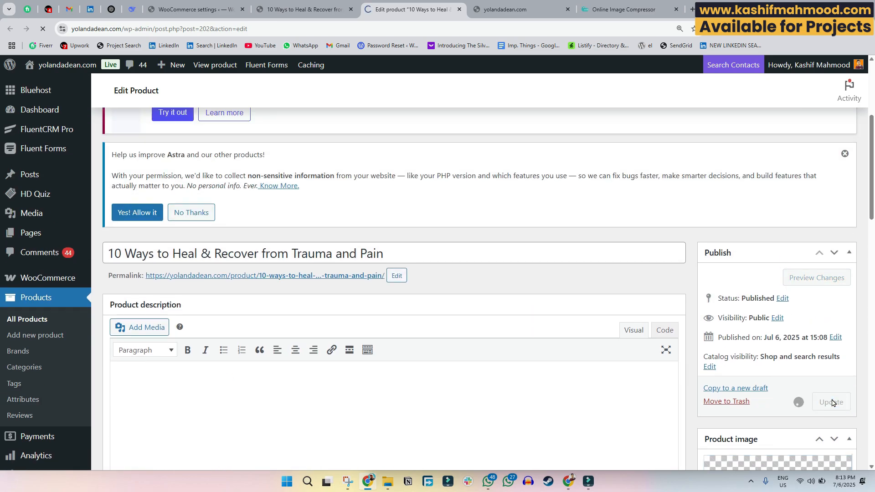
- Reload the live product page and review its cover image, price, description and category
click(506, 9)
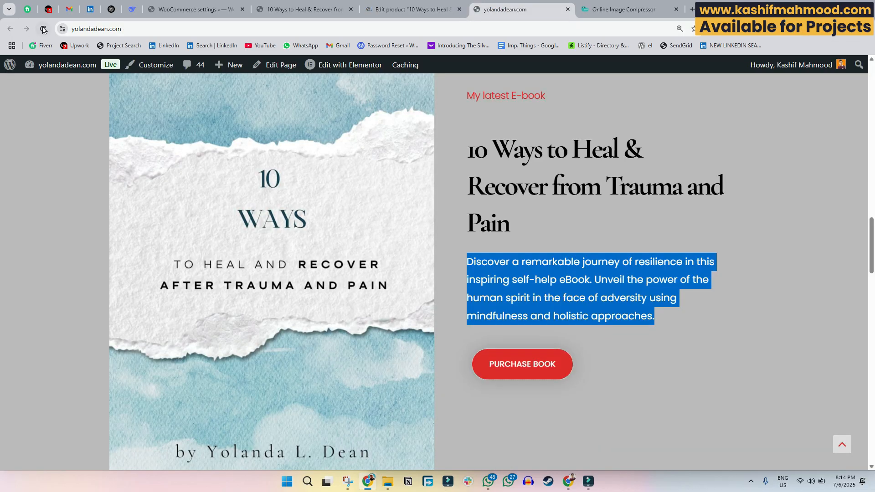
click(43, 29)
click(304, 10)
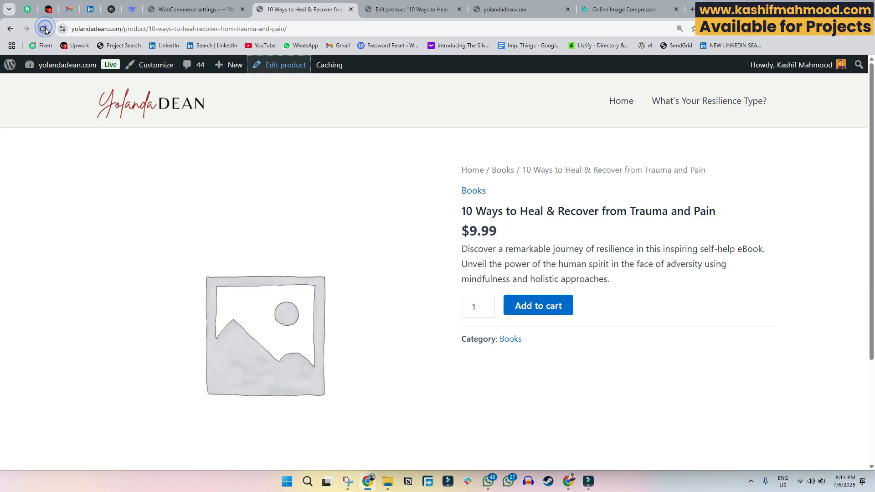
click(43, 29)
scroll(408, 286, down, 5)
scroll(391, 285, up, 1)
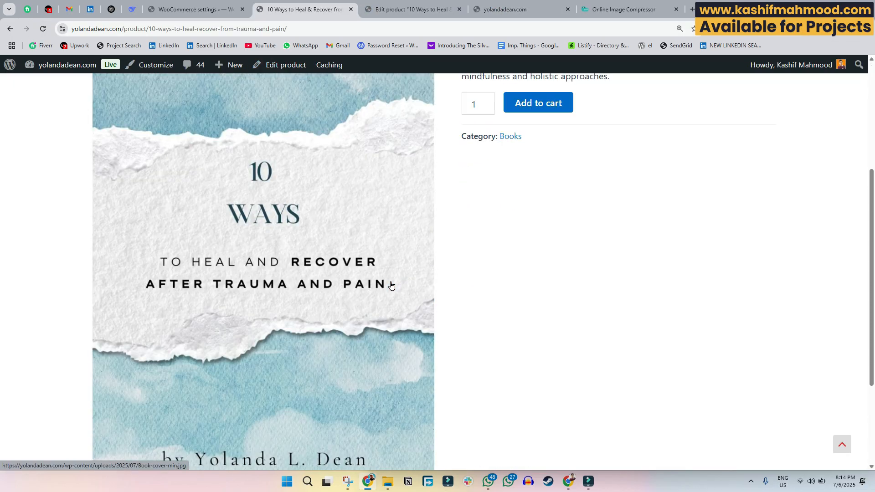
scroll(391, 285, up, 3)
scroll(378, 274, up, 1)
scroll(331, 205, down, 6)
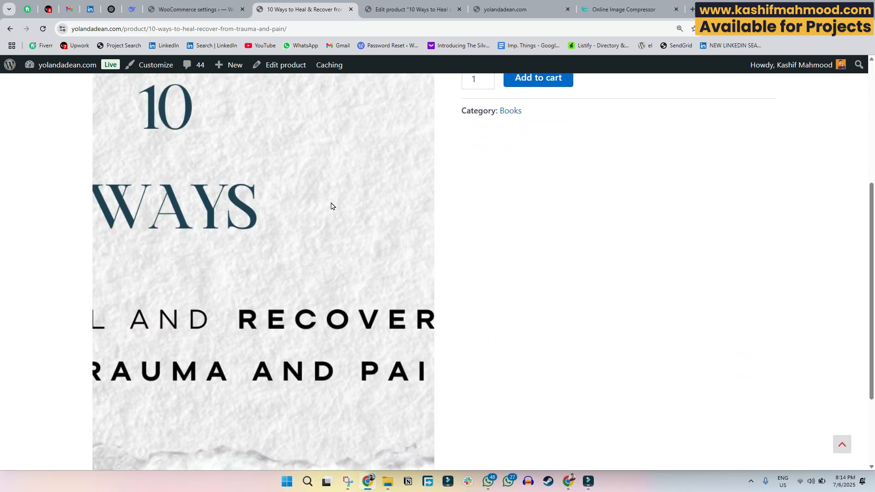
scroll(495, 274, up, 3)
scroll(495, 275, up, 3)
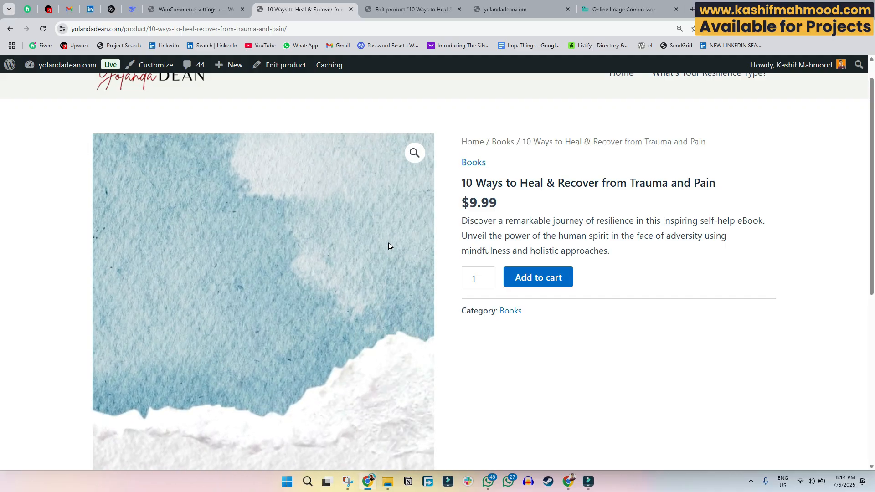
scroll(445, 245, up, 1)
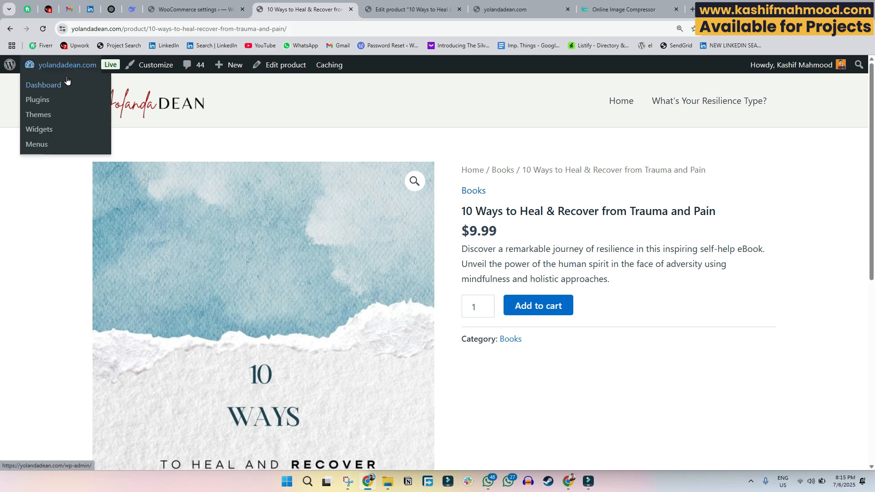
- Return to the WordPress admin and open the Menus editor with the mainMenu structure
click(175, 13)
scroll(54, 280, down, 5)
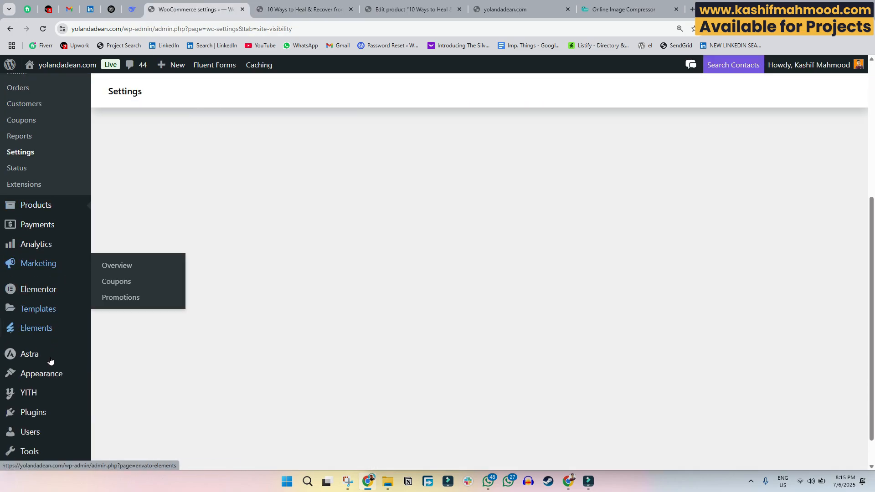
mouse_move(60, 378)
click(112, 405)
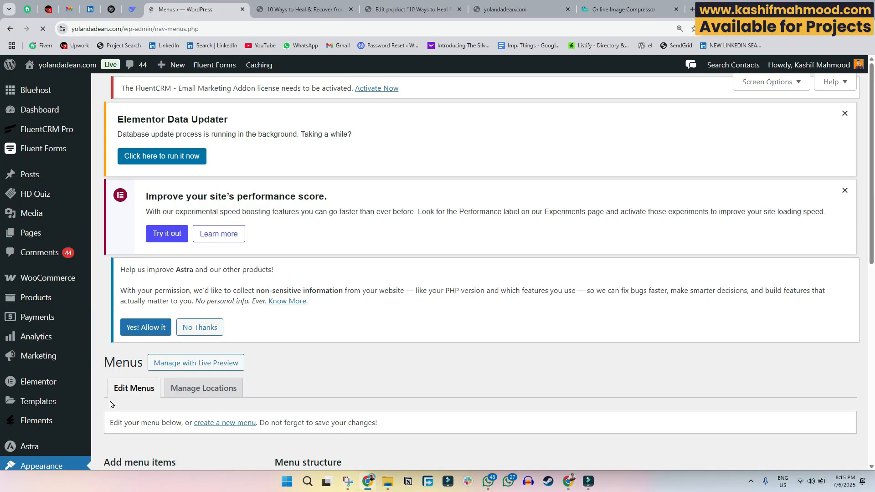
scroll(111, 405, down, 9)
scroll(181, 159, up, 1)
- Add the Shop page to mainMenu between Home and "What's Your Resilience Type?", and save the menu
click(180, 159)
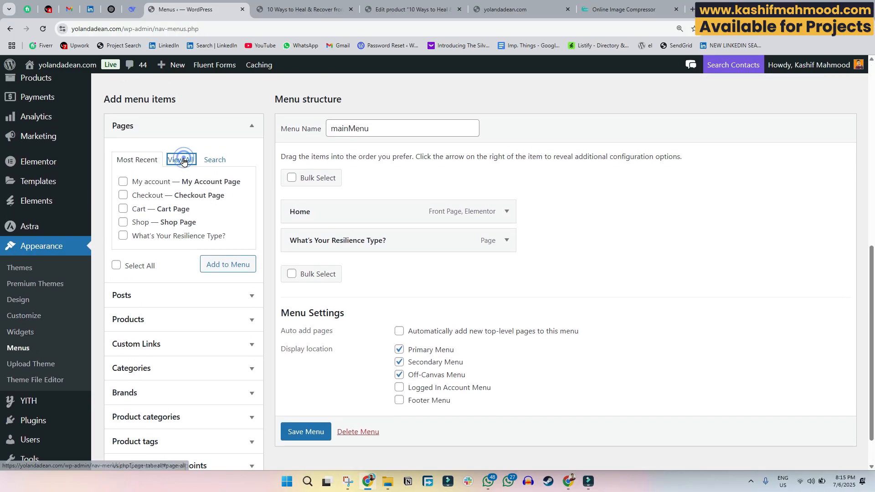
click(123, 235)
click(230, 276)
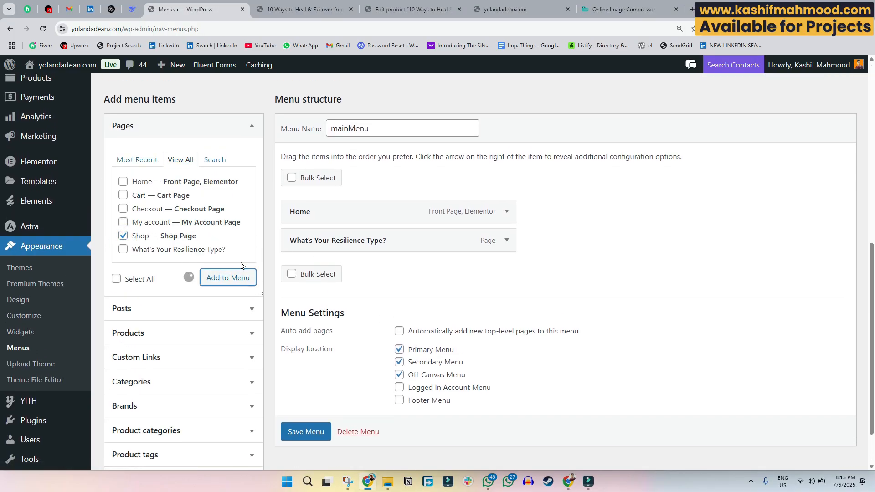
scroll(319, 365, down, 1)
click(303, 425)
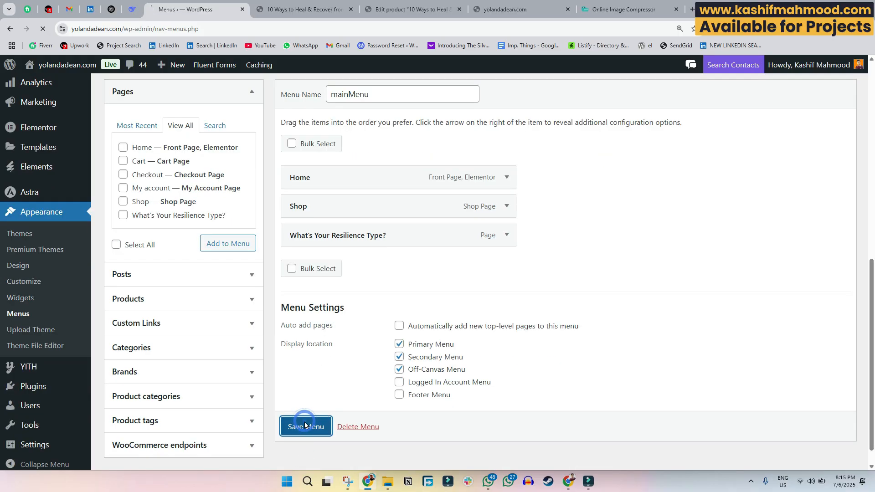
- Open the Shop page from the reloaded live site and add the "10 Ways to Heal & Recover from Trauma and Pain" e-book to the cart
click(301, 9)
click(42, 29)
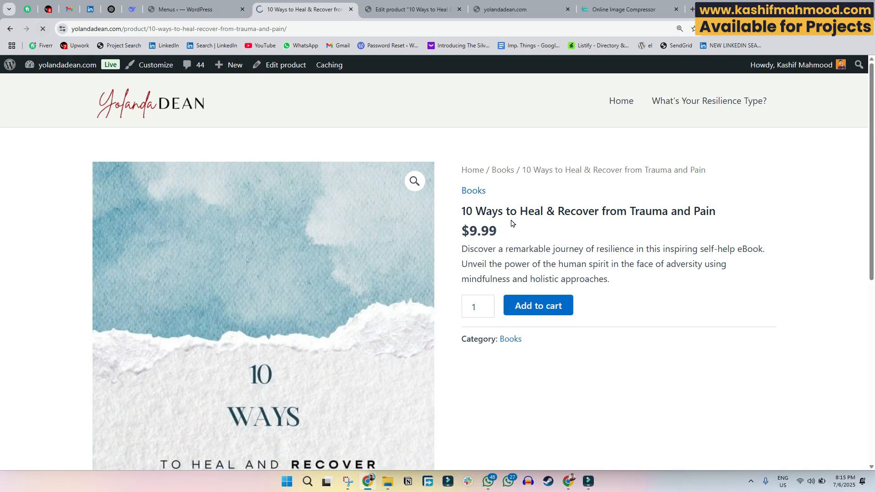
click(621, 100)
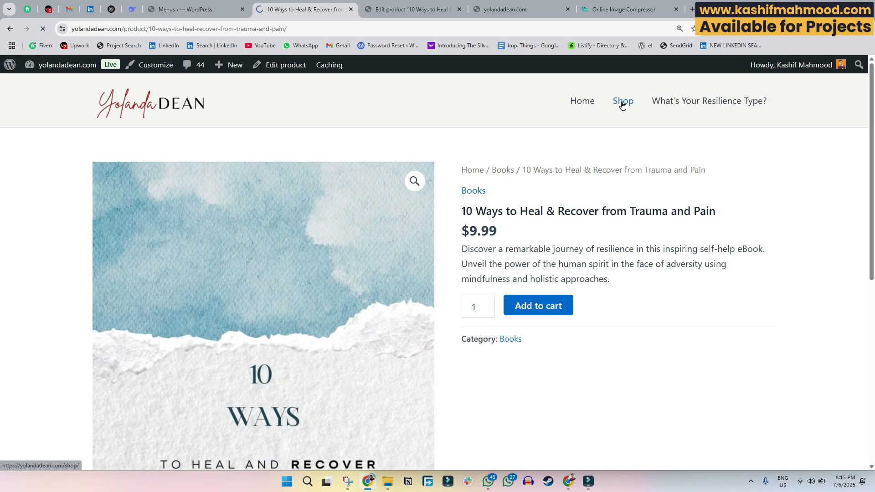
scroll(232, 282, down, 3)
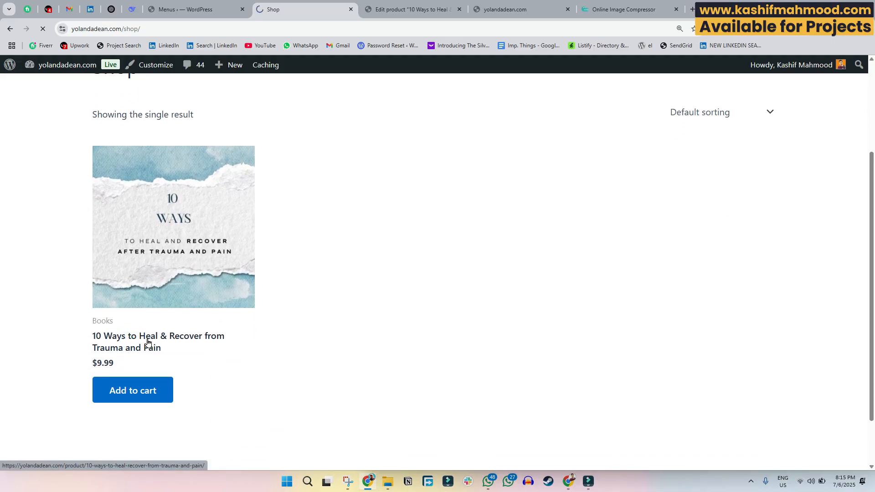
click(171, 341)
click(541, 306)
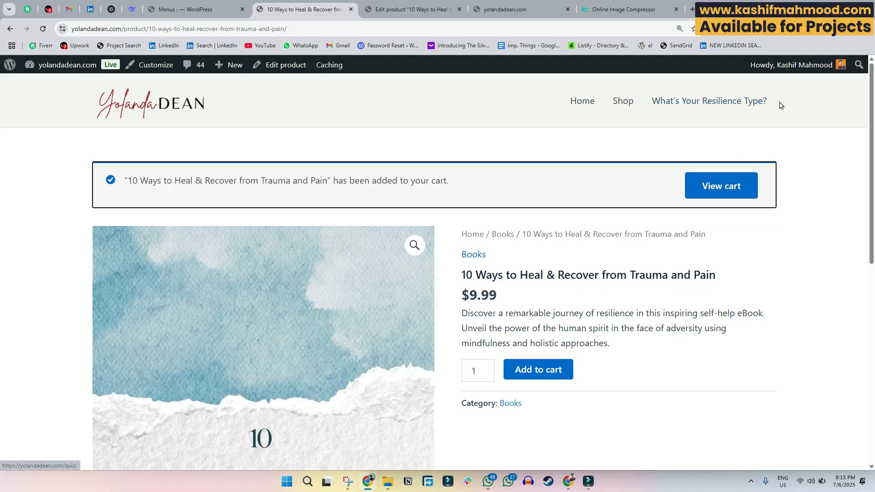
- Open the theme customizer in a new tab and go to its Header settings
middle_click(156, 67)
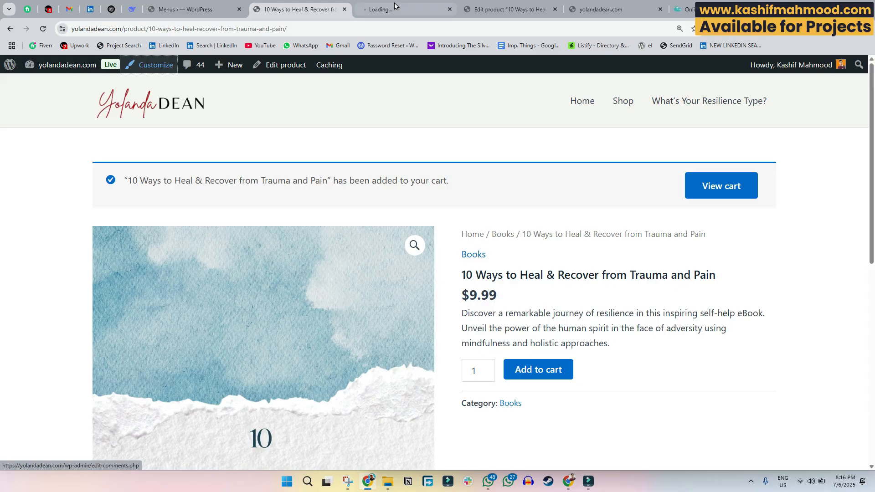
click(413, 4)
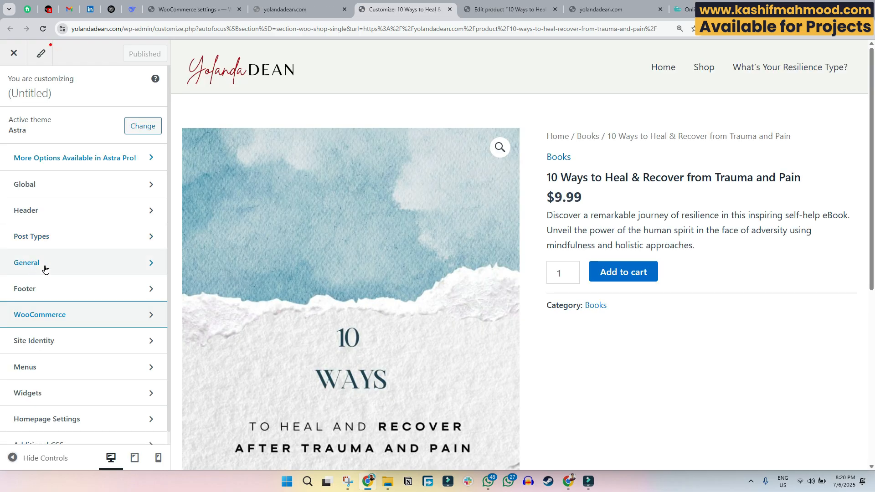
click(52, 220)
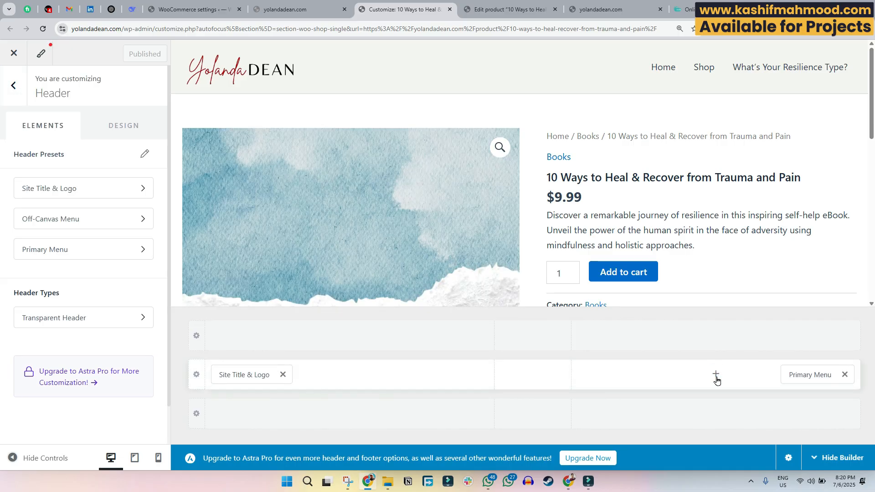
- Add a Cart element after the Primary Menu in the main header row, publish the change and return to the live site
click(716, 376)
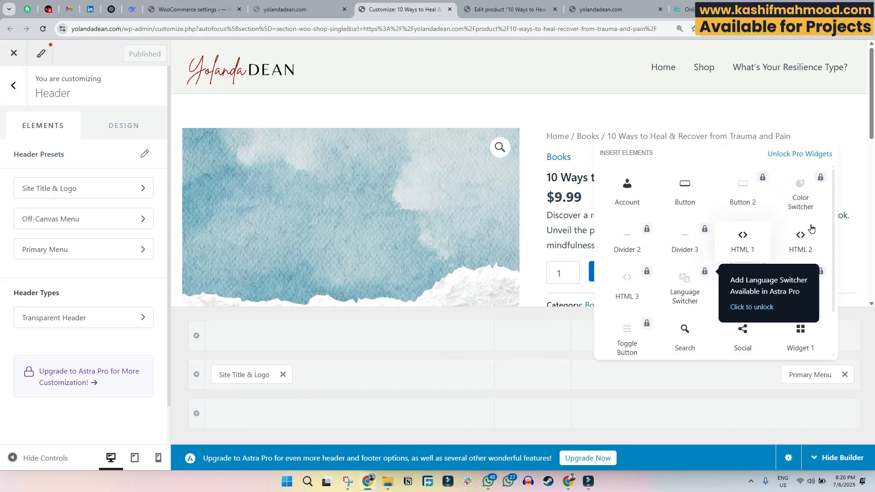
drag(835, 239, 836, 295)
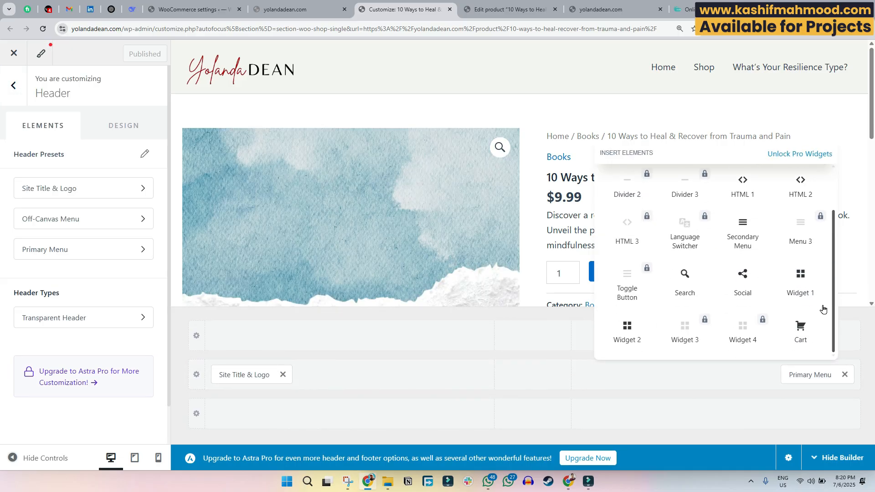
click(799, 332)
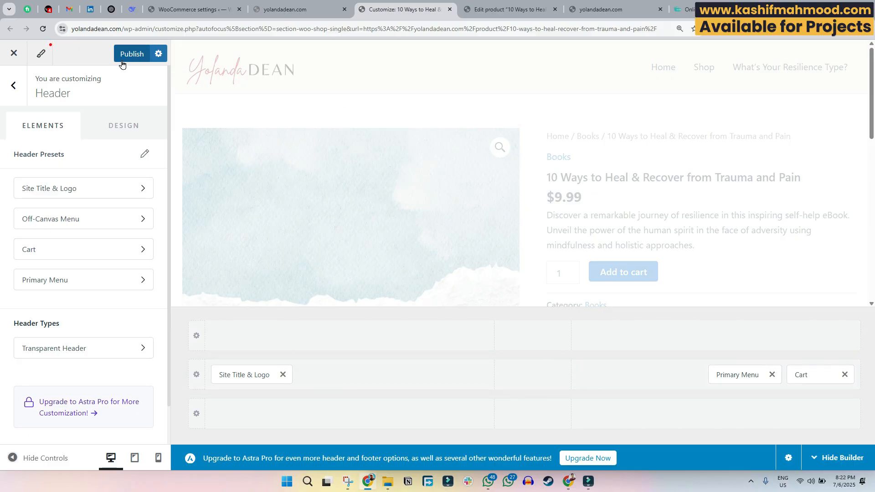
click(129, 55)
click(281, 10)
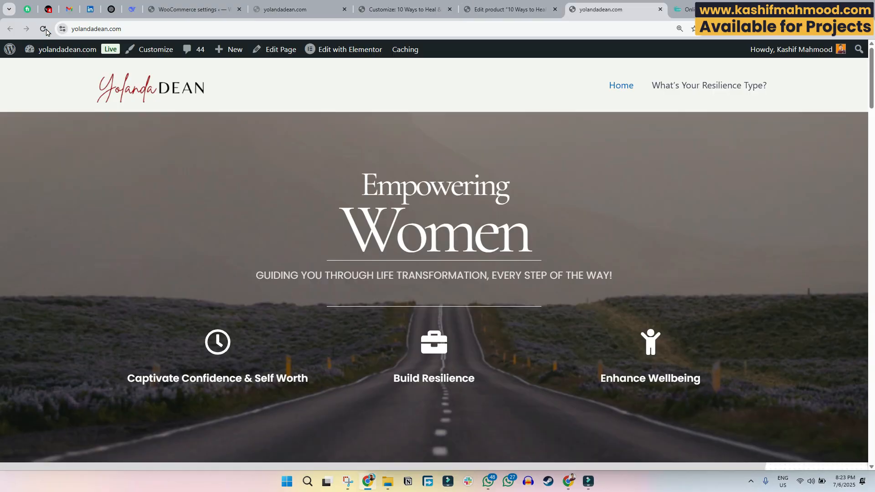
- Check the e-book in the header cart of the reloaded live site and proceed to checkout
click(601, 9)
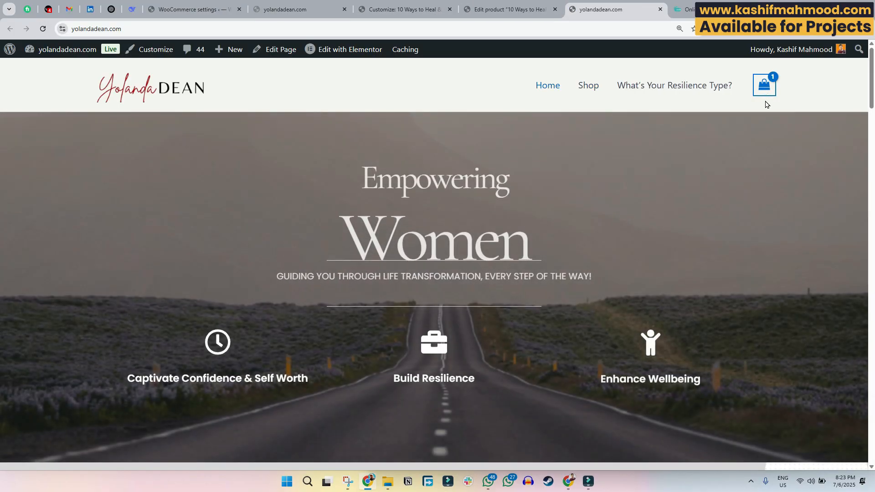
mouse_move(765, 86)
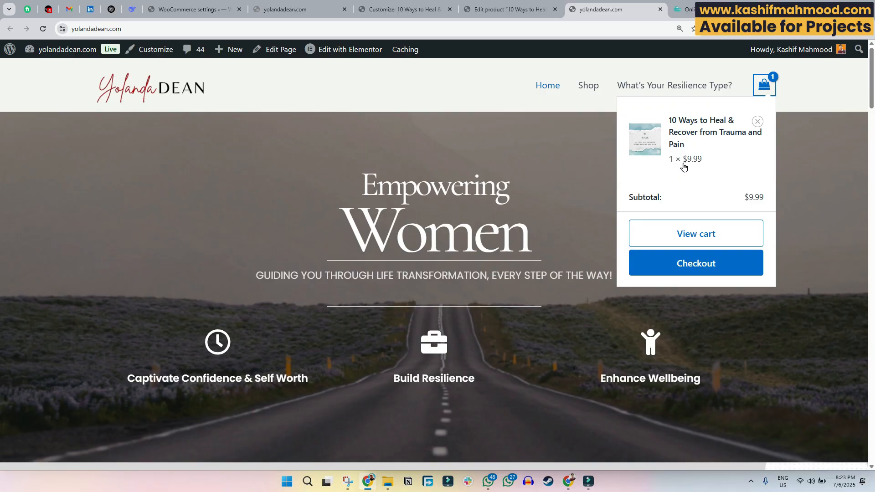
click(697, 263)
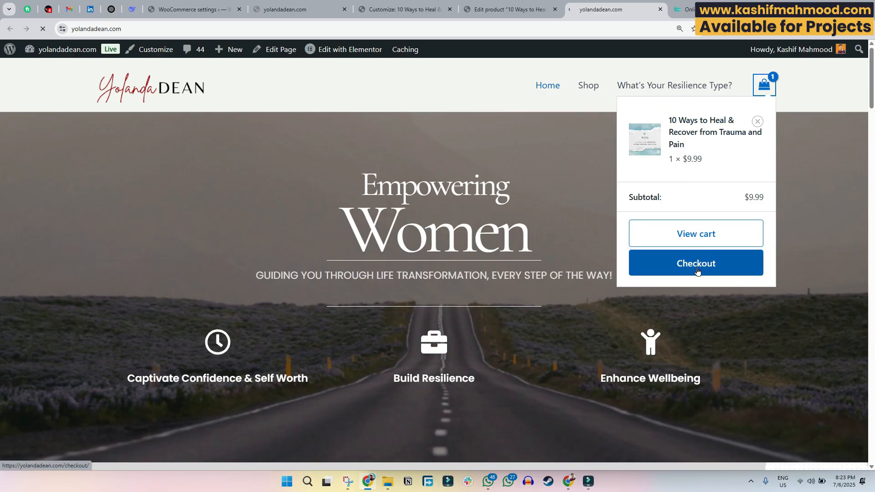
- Examine the checkout page's billing fields, order summary and the payment methods notice
scroll(162, 230, down, 2)
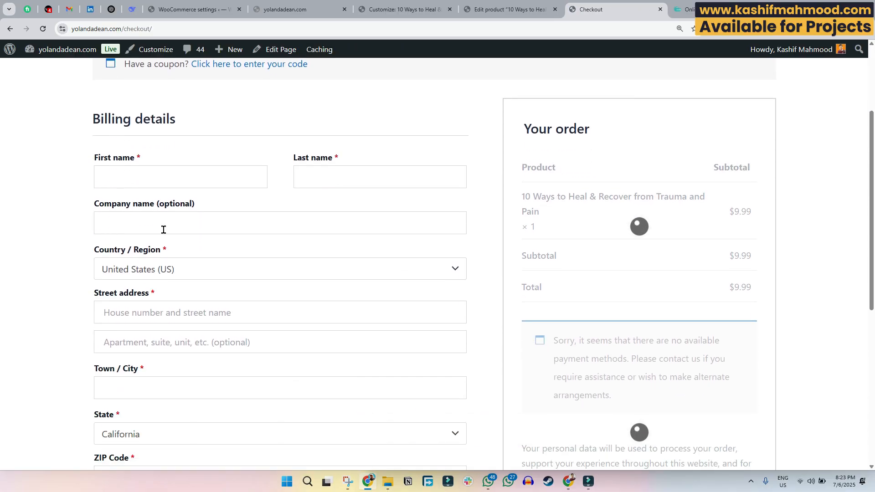
scroll(142, 238, down, 2)
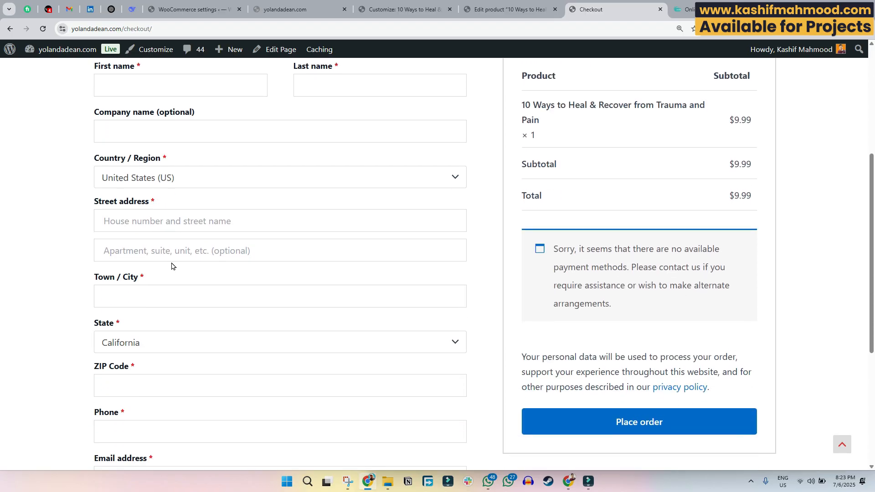
scroll(172, 264, down, 4)
scroll(172, 273, up, 3)
drag(535, 191, 665, 261)
click(662, 260)
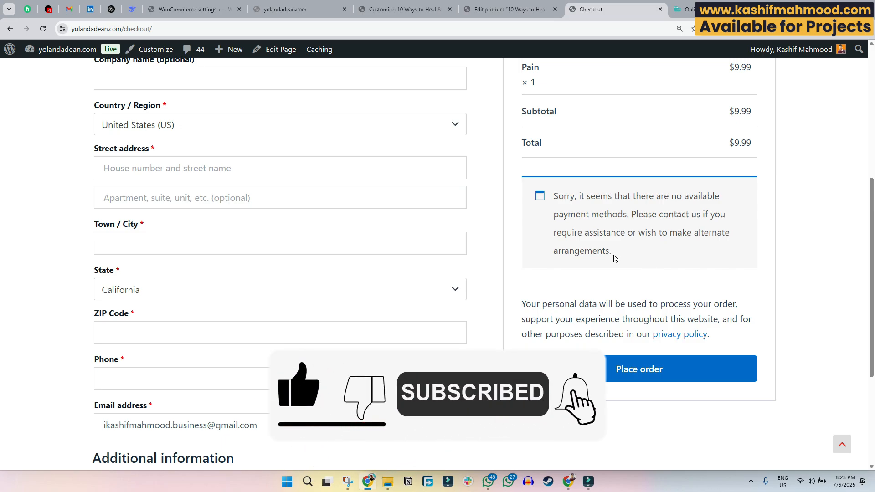
- Return to the WooCommerce payment settings and review the available payment providers
click(205, 8)
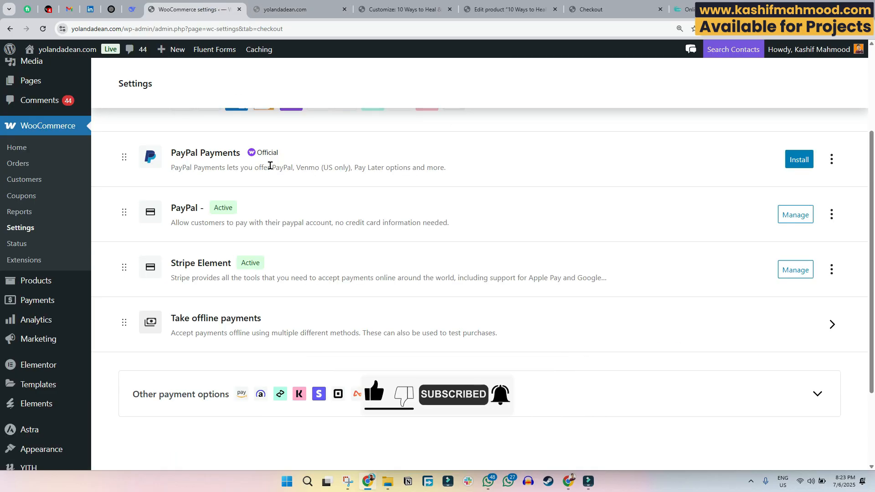
scroll(279, 187, up, 1)
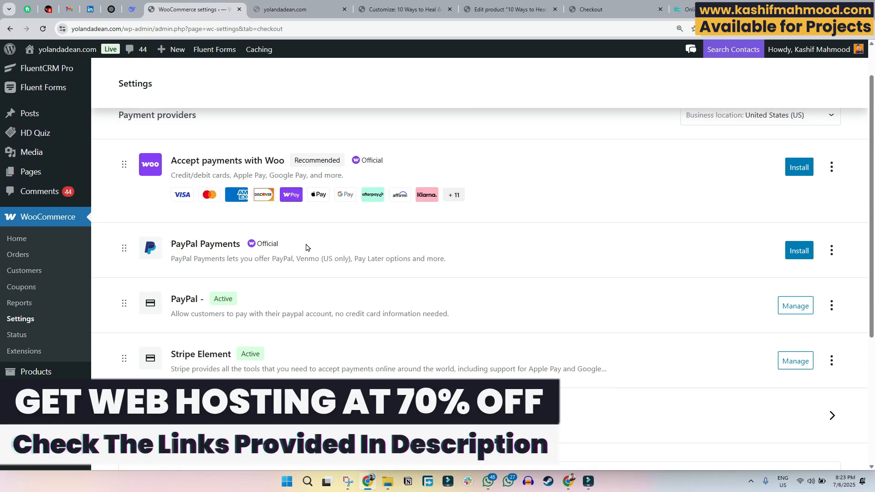